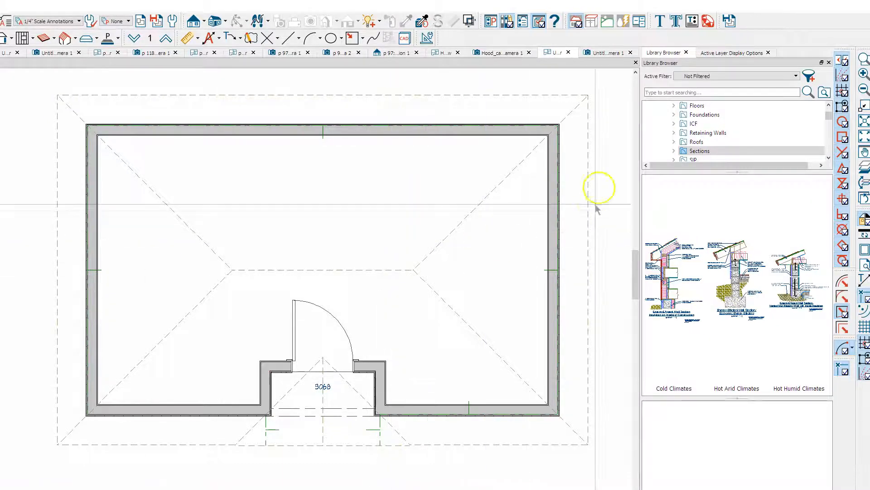
# - View the house in 3D to examine the roof and gable over the entry, then return to the floor plan
pyautogui.click(609, 55)
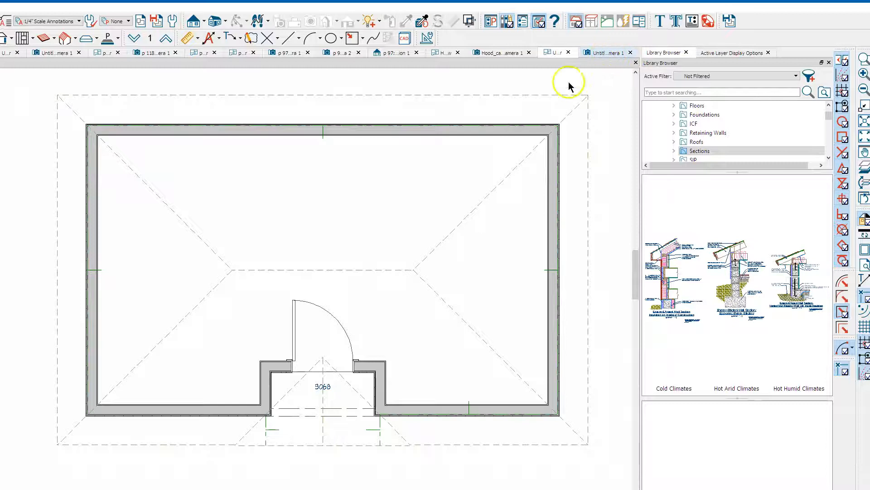
pyautogui.scroll(-1, 363, 391)
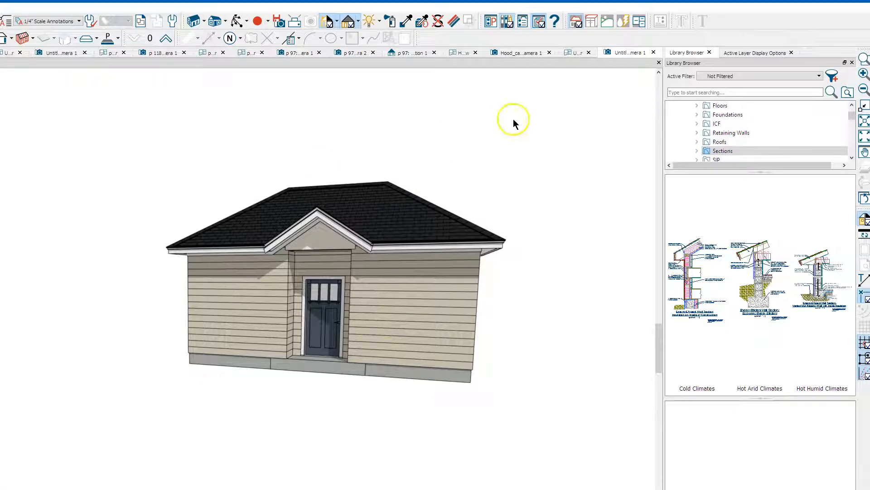
pyautogui.click(575, 54)
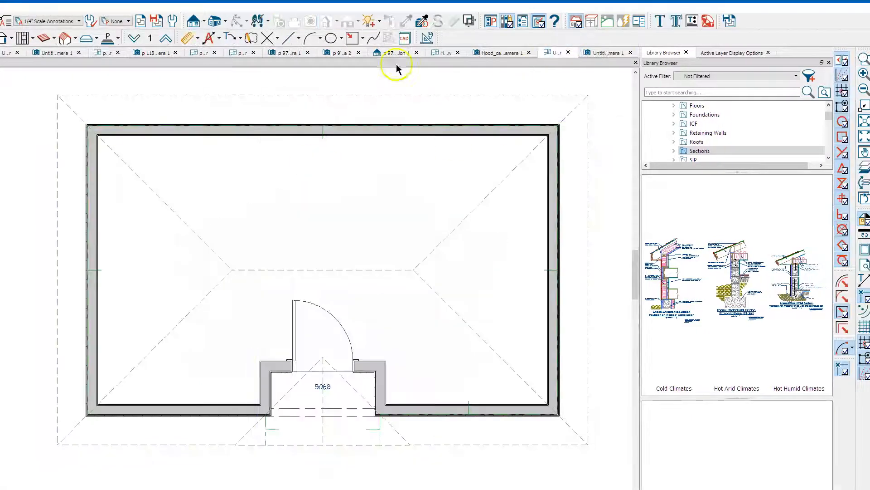
# - Inspect the structure, wall type and roof settings of the wall across the recessed entry
pyautogui.click(291, 414)
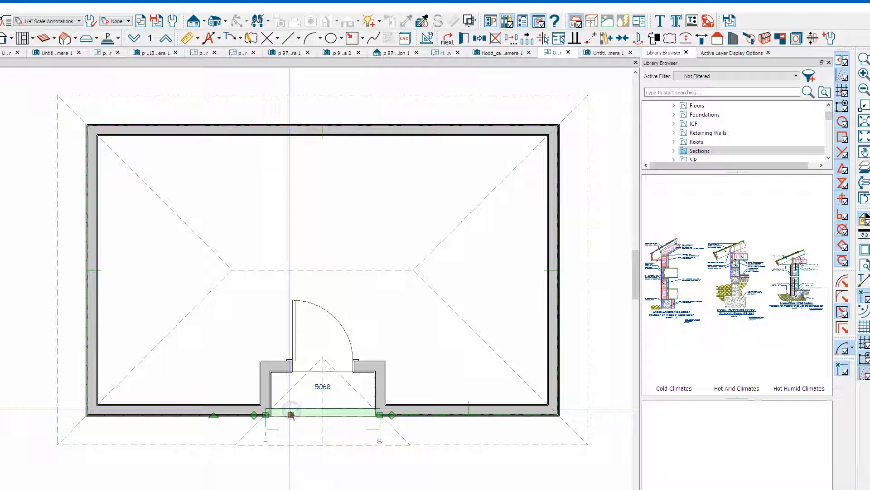
pyautogui.click(290, 413)
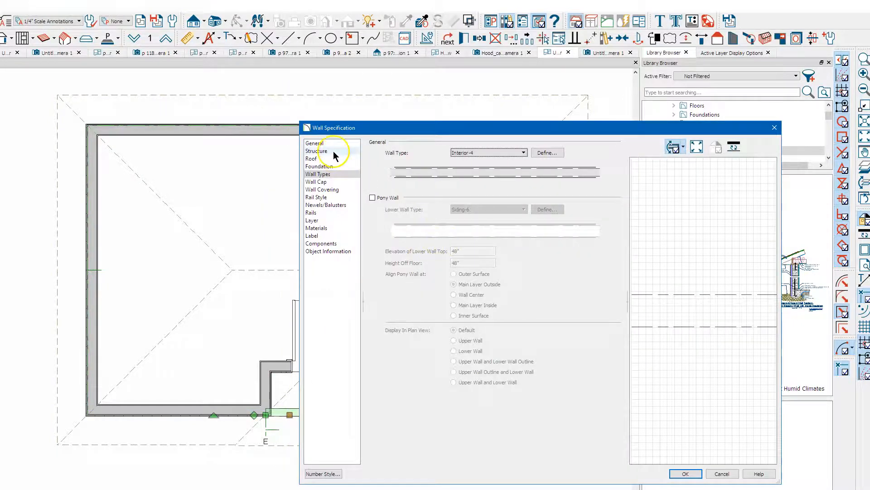
pyautogui.click(336, 152)
pyautogui.moveTo(411, 133); pyautogui.dragTo(400, 182)
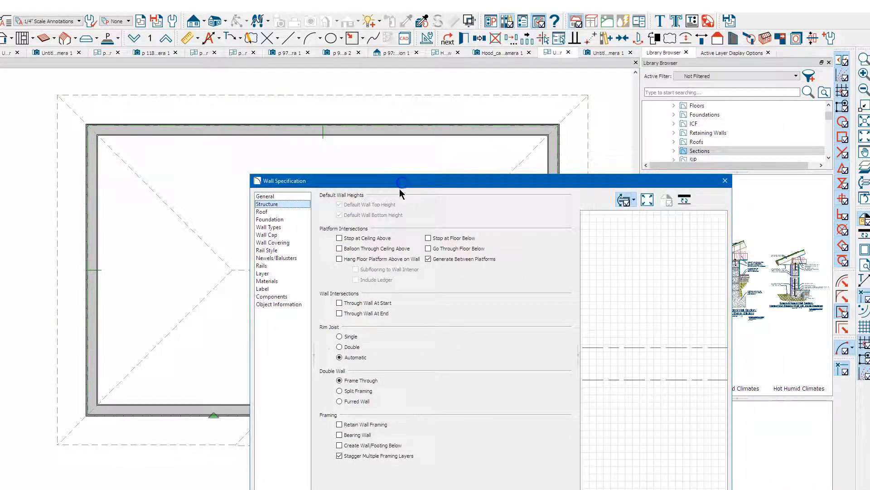
pyautogui.click(287, 227)
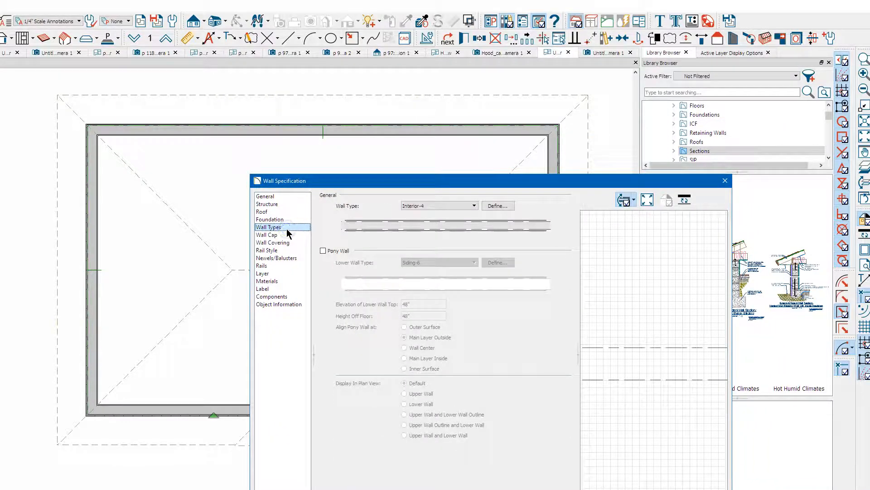
pyautogui.click(283, 212)
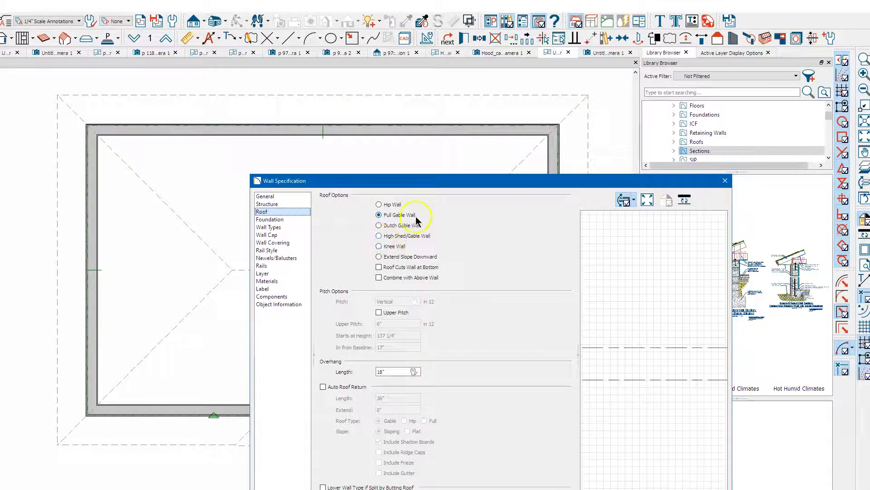
pyautogui.click(725, 182)
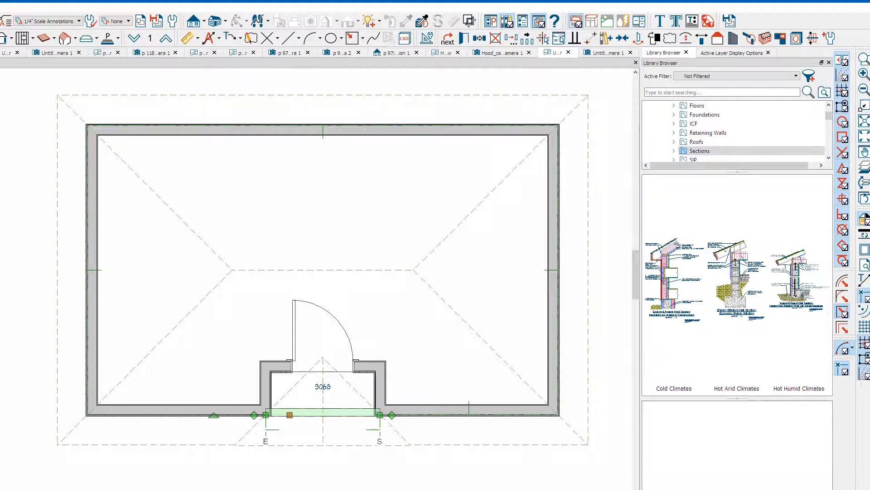
# - Turn off Auto Rebuild Roofs and delete the existing roof planes from the plan
pyautogui.click(221, 172)
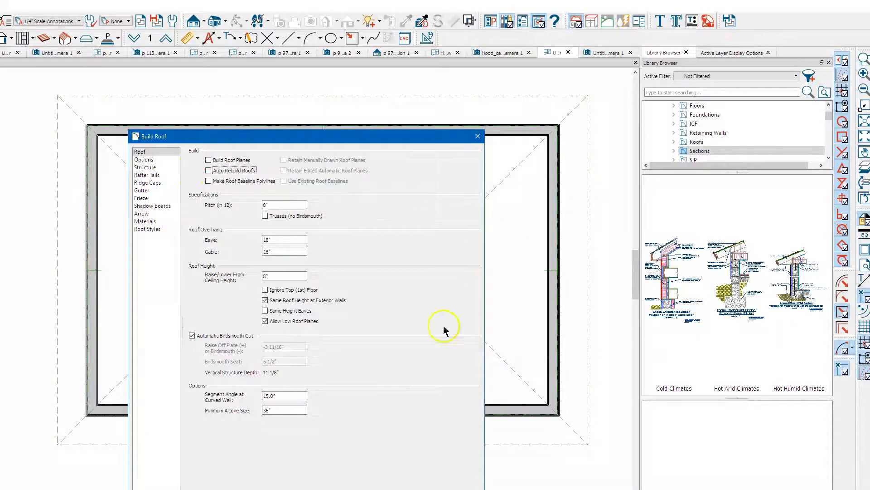
pyautogui.moveTo(411, 140); pyautogui.dragTo(425, 89)
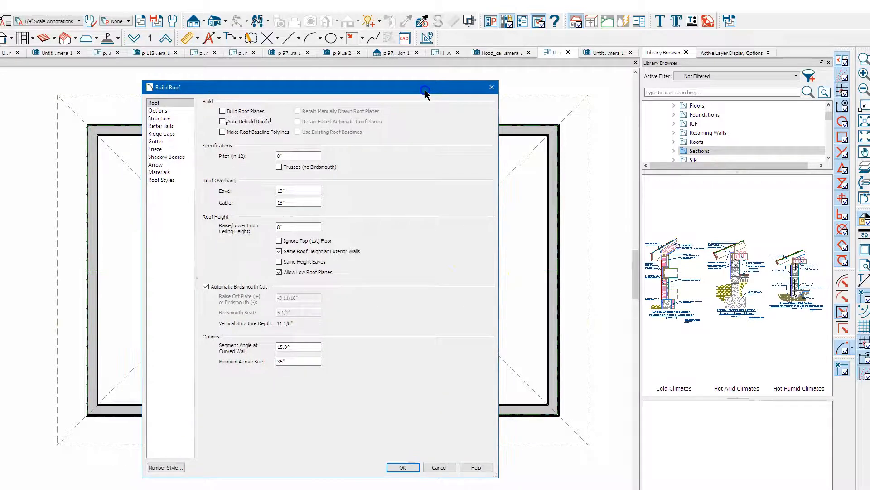
pyautogui.click(409, 465)
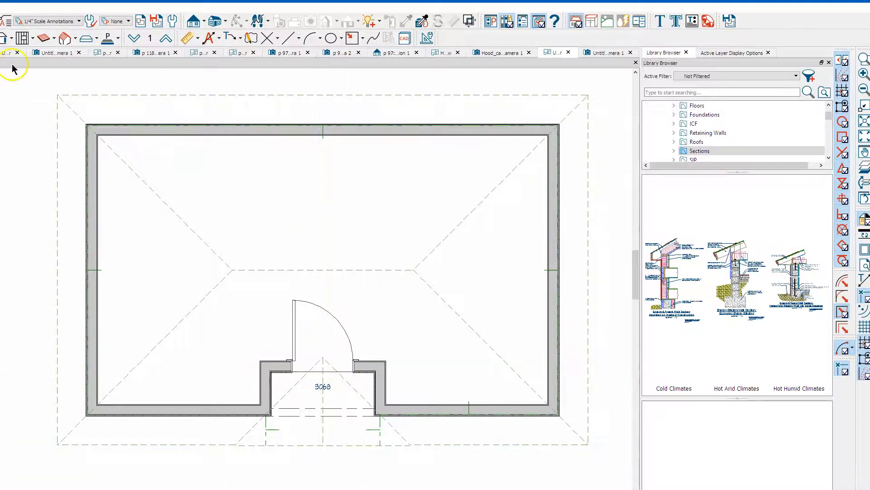
pyautogui.click(0, 38)
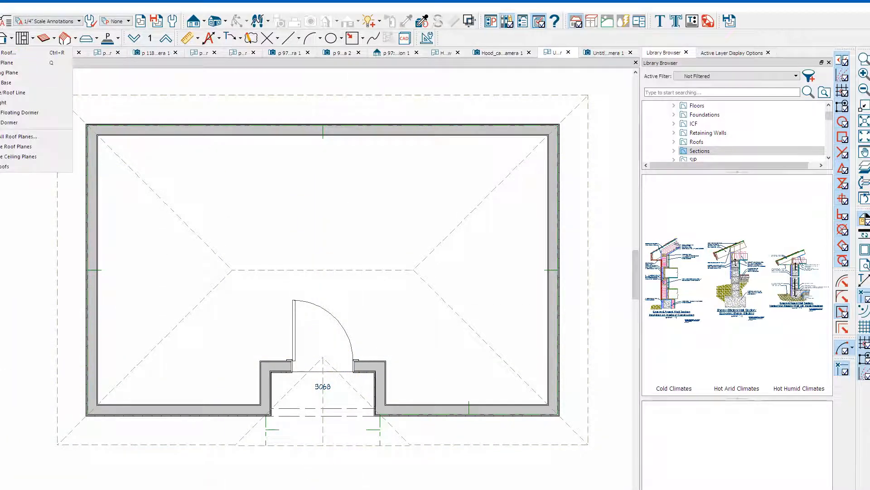
pyautogui.click(11, 146)
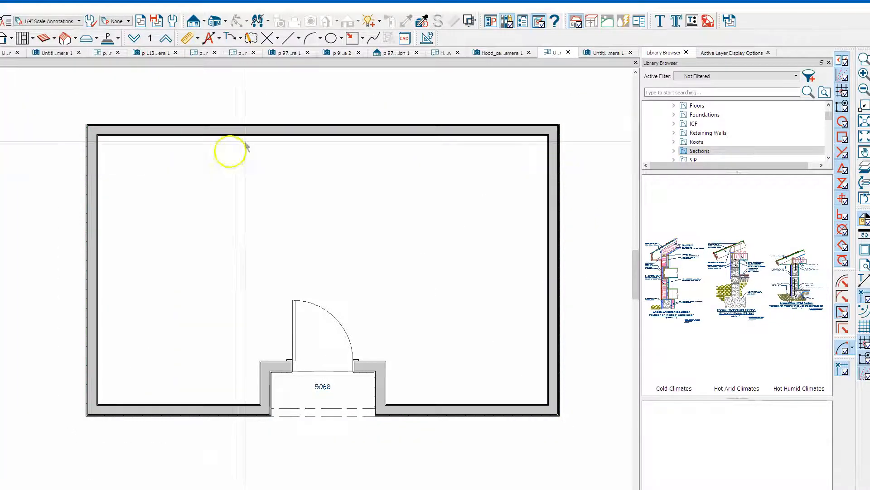
# - Examine the roofless house in 3D from above and return to the floor plan
pyautogui.click(595, 56)
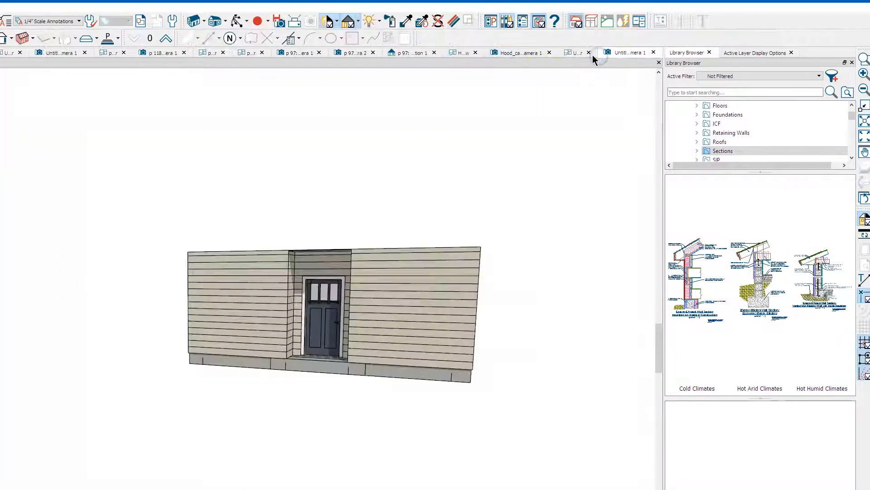
pyautogui.click(235, 21)
pyautogui.moveTo(239, 72); pyautogui.dragTo(237, 156)
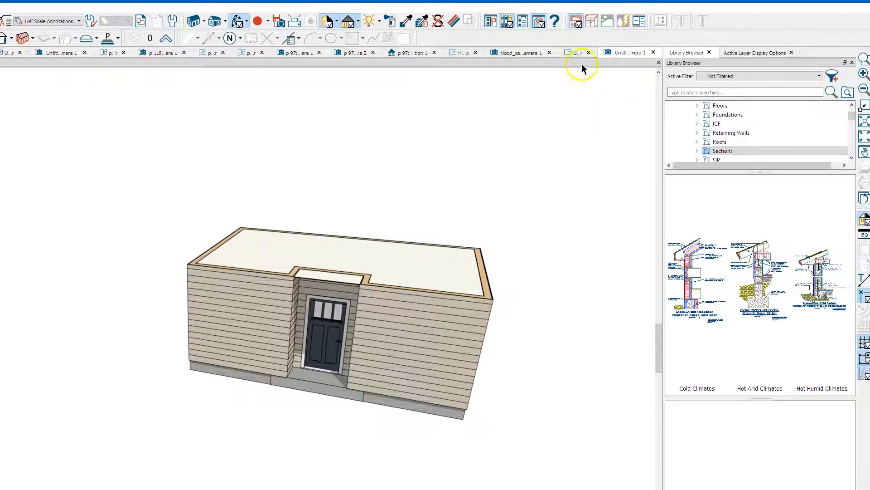
pyautogui.click(573, 52)
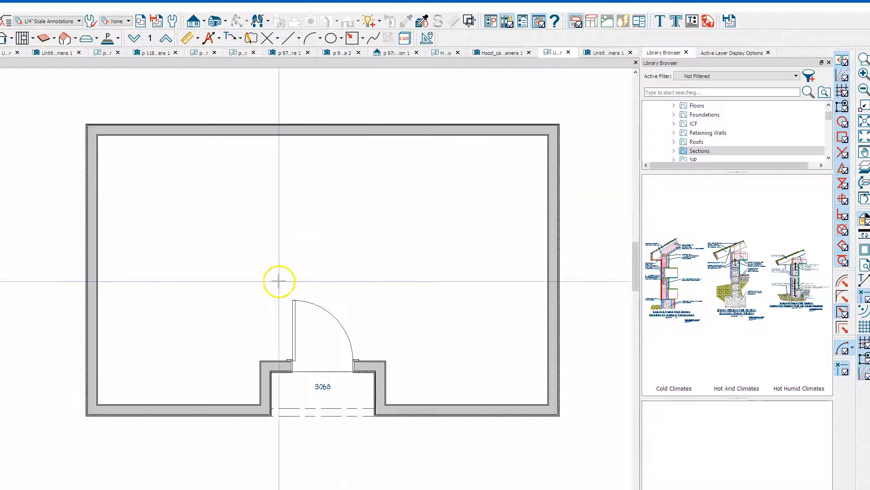
# - Draw a roof plane over the front wall and extend its right end 24 inches past the right exterior wall
pyautogui.moveTo(116, 445); pyautogui.dragTo(238, 293)
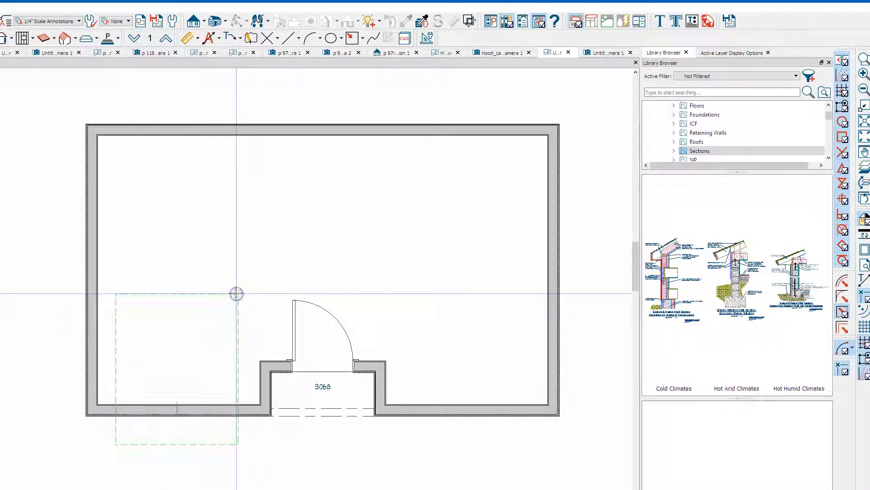
pyautogui.click(239, 318)
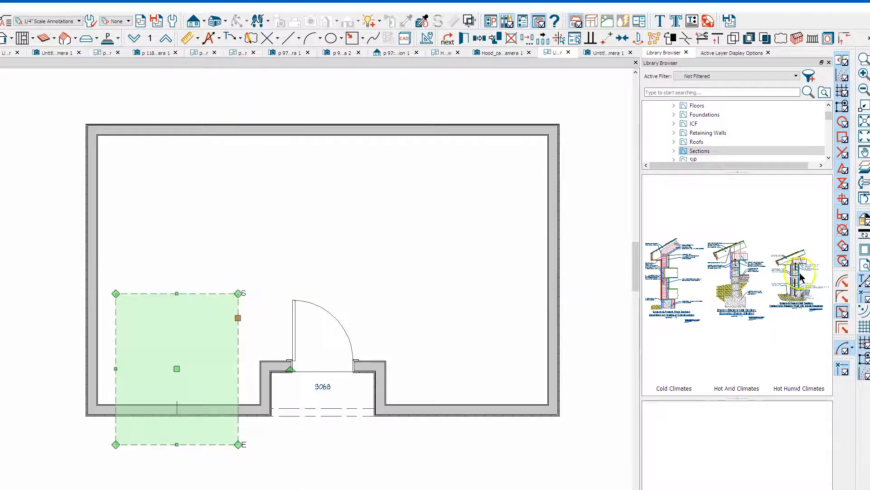
pyautogui.moveTo(238, 315); pyautogui.dragTo(420, 315)
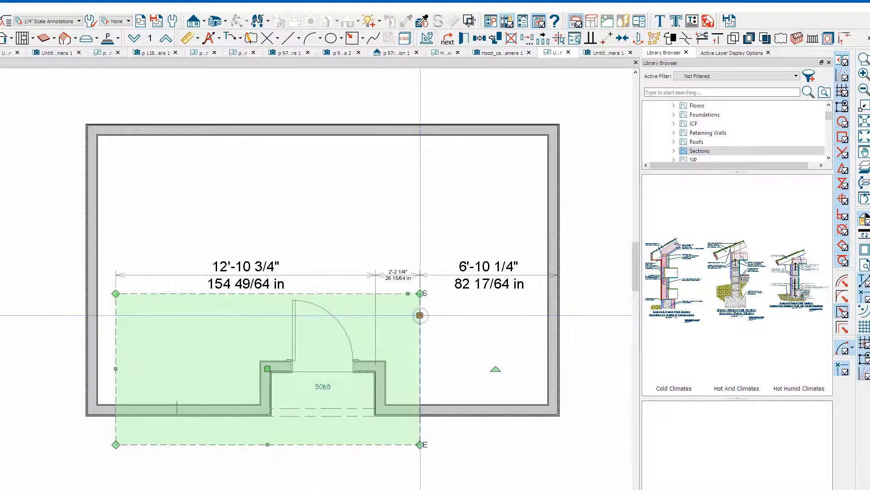
pyautogui.click(484, 291)
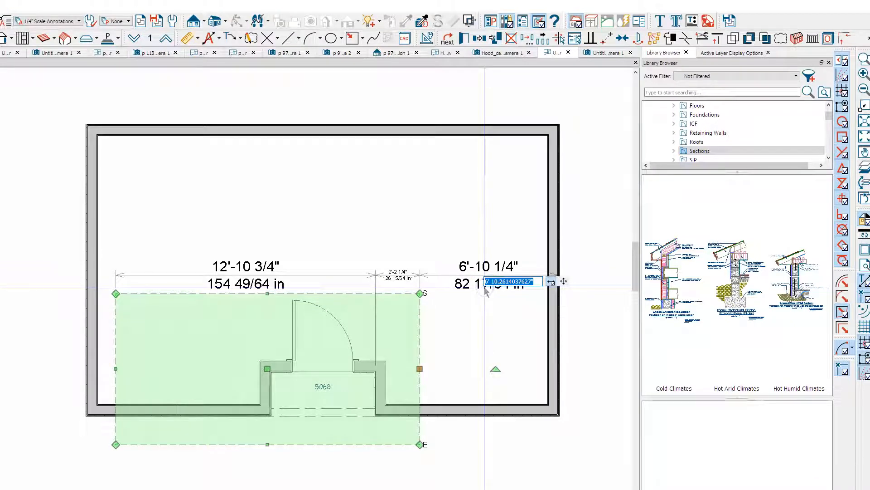
pyautogui.press('BackSpace')
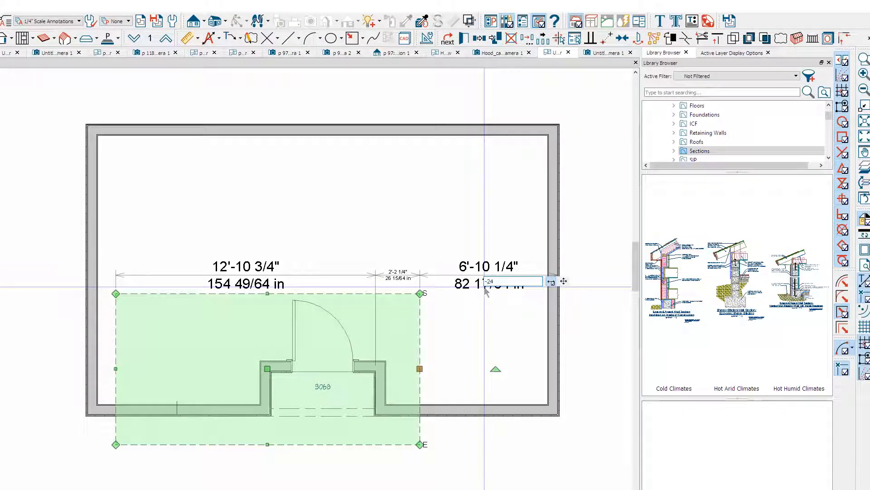
pyautogui.press('Return')
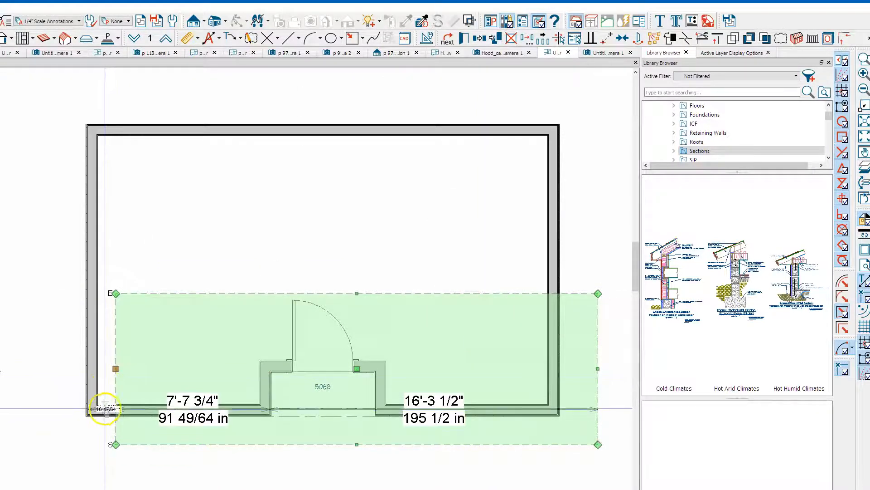
# - Extend the front roof plane's left end past the left exterior wall to match the overhang at the other end
pyautogui.scroll(3, 110, 373)
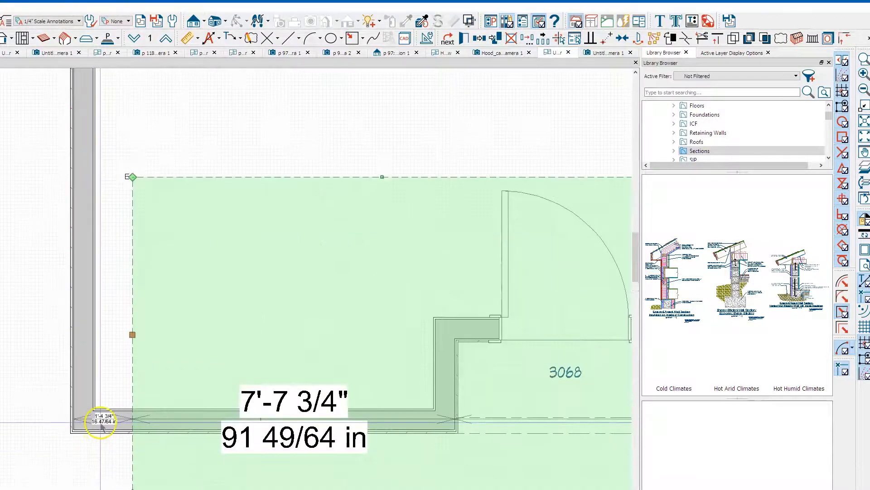
pyautogui.click(103, 416)
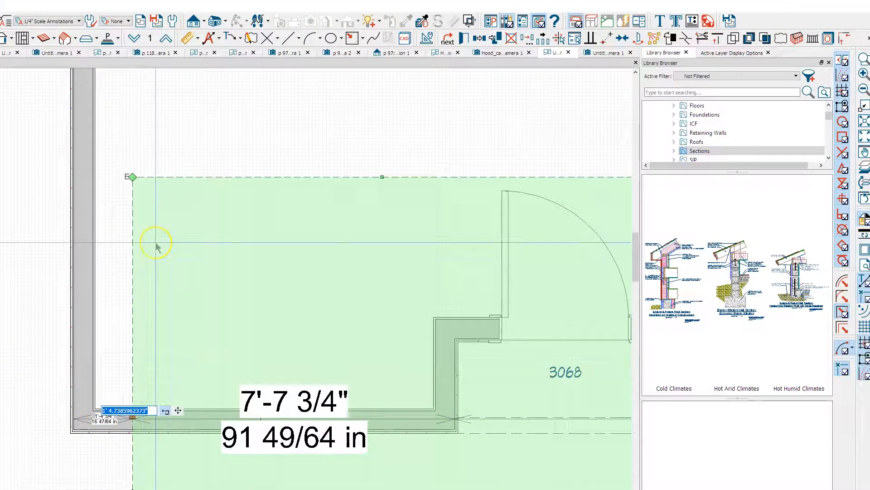
pyautogui.press('BackSpace')
pyautogui.press('Return')
pyautogui.scroll(-2, 83, 163)
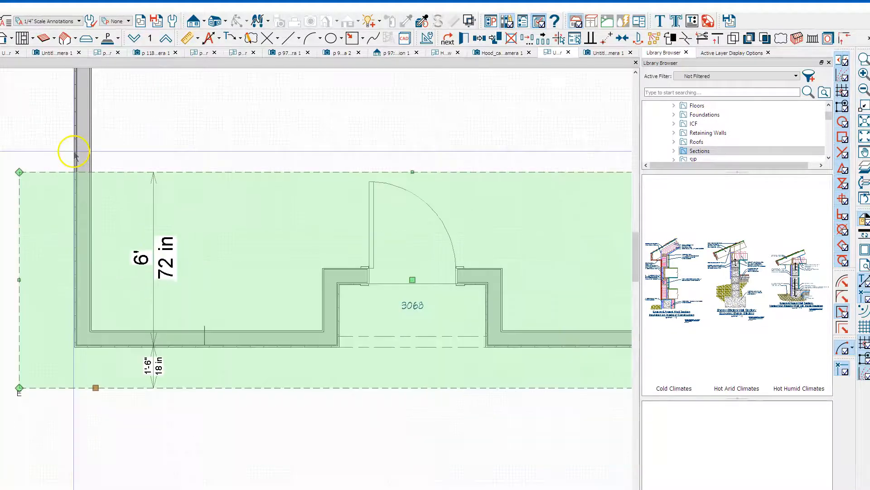
# - Mirror a copy of the front roof plane about the centre of the building to cover the rear wall
pyautogui.scroll(-3, 113, 295)
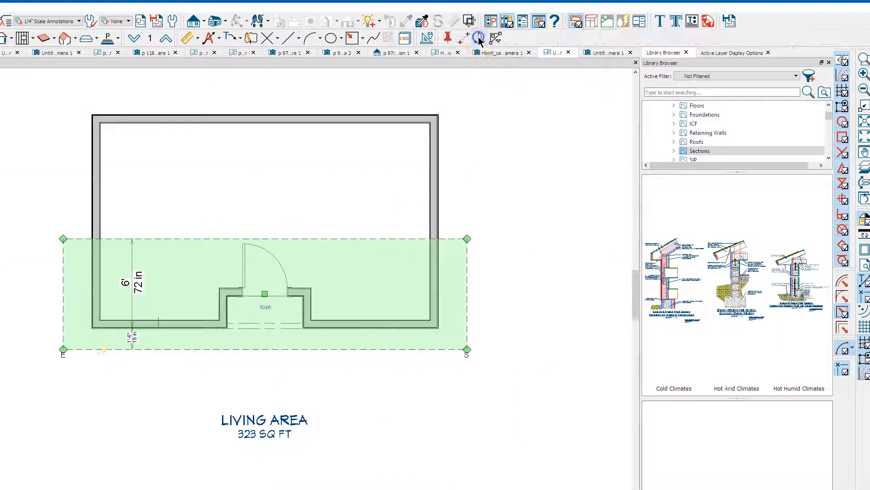
pyautogui.click(480, 39)
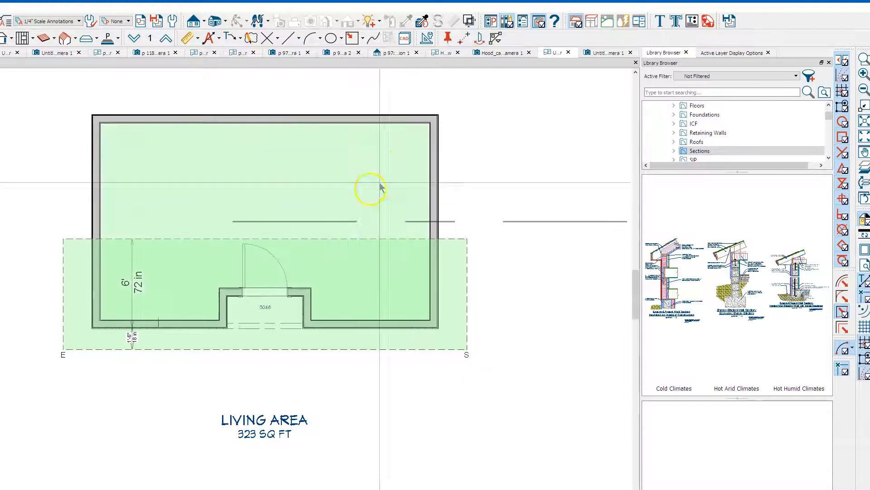
pyautogui.click(371, 212)
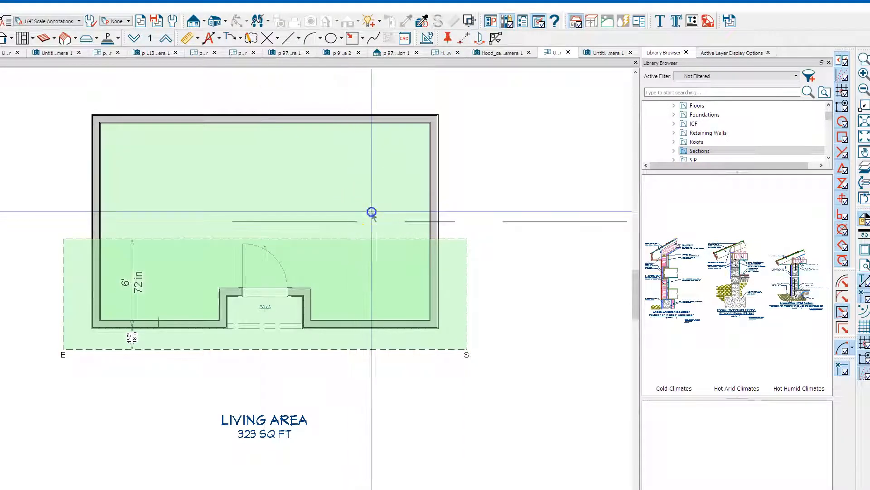
# - Join the rear roof plane to the front roof plane along a shared ridge
pyautogui.click(373, 211)
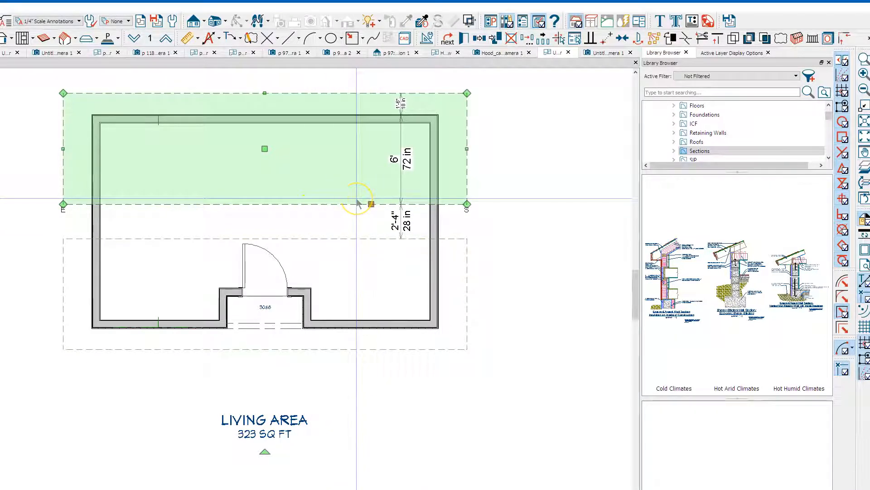
pyautogui.click(362, 220)
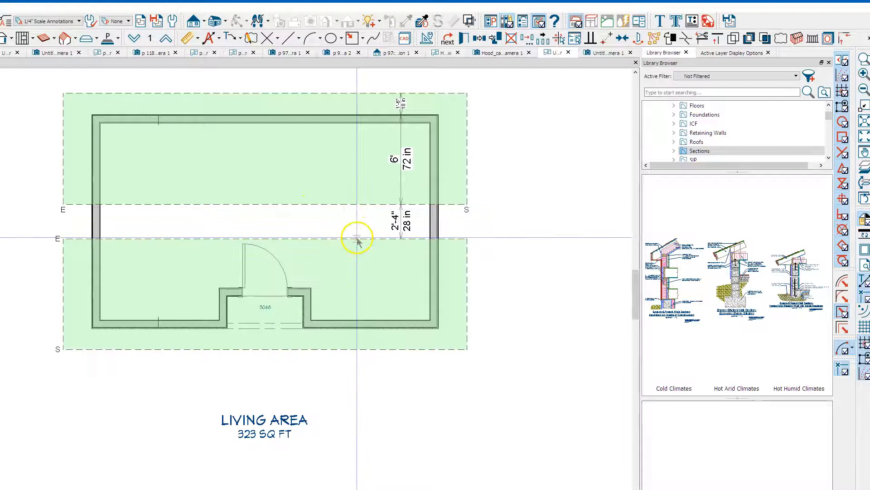
pyautogui.click(356, 238)
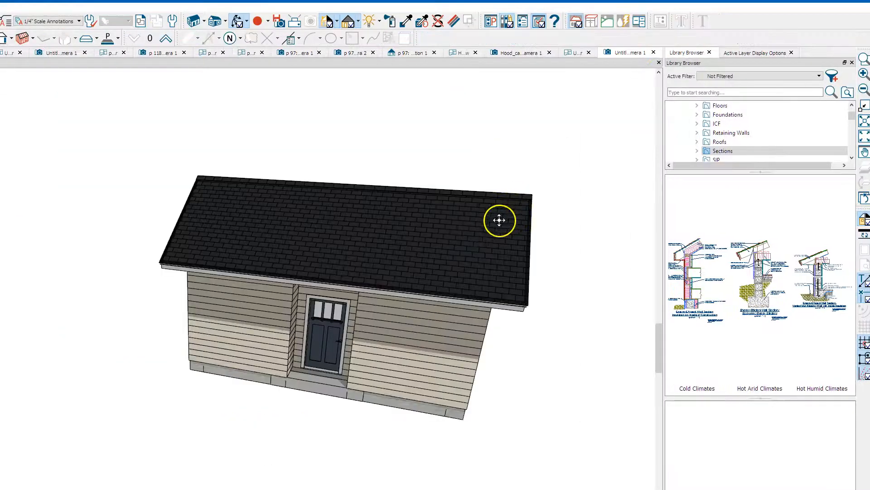
# - Examine the joined roof and recessed entry in 3D, then return to the entry area of the floor plan
pyautogui.moveTo(499, 220); pyautogui.dragTo(278, 242)
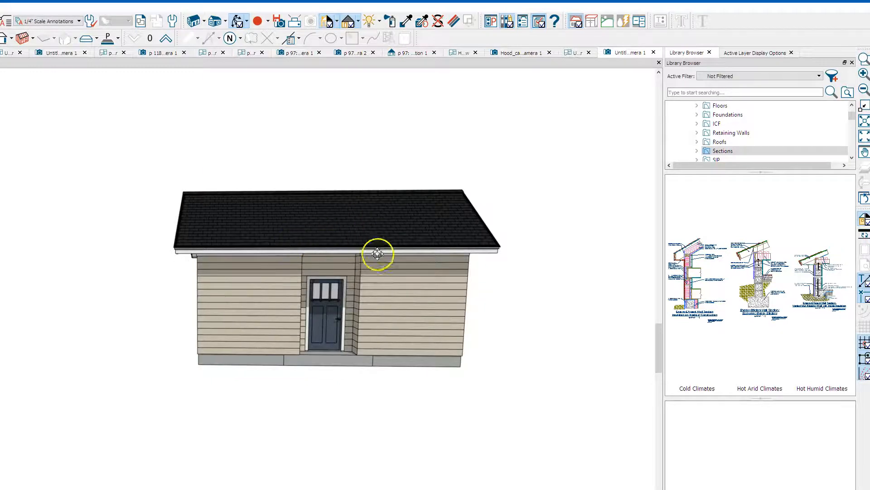
pyautogui.click(575, 52)
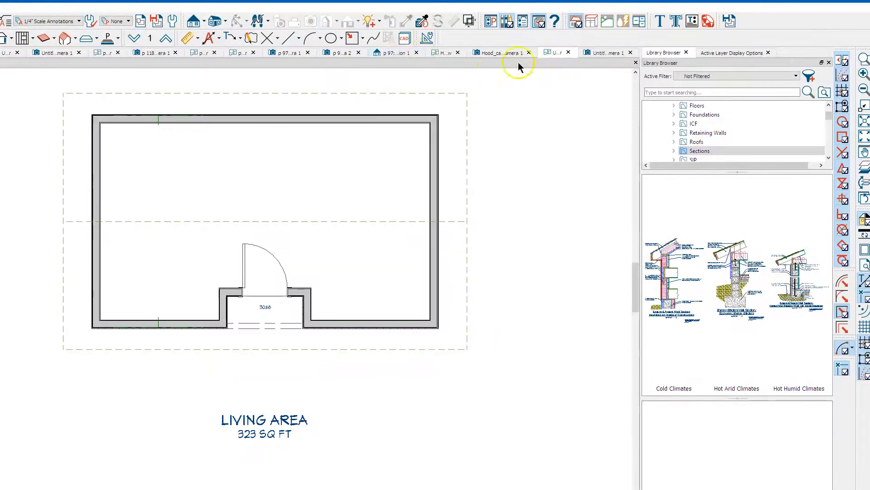
pyautogui.scroll(3, 213, 322)
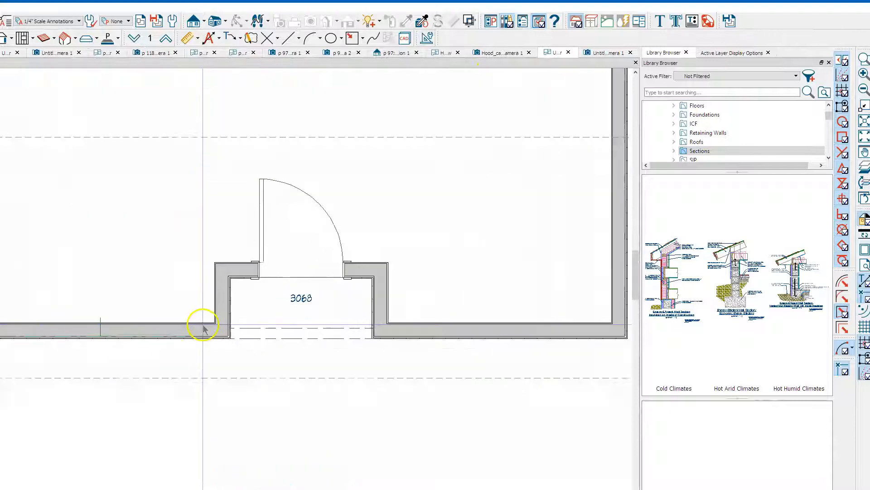
# - Draw a roof plane from a baseline along the recess's left wall, rising towards the entry centre, with its baseline over the wall top
pyautogui.scroll(1, 204, 325)
pyautogui.moveTo(183, 277); pyautogui.dragTo(180, 295, button='middle')
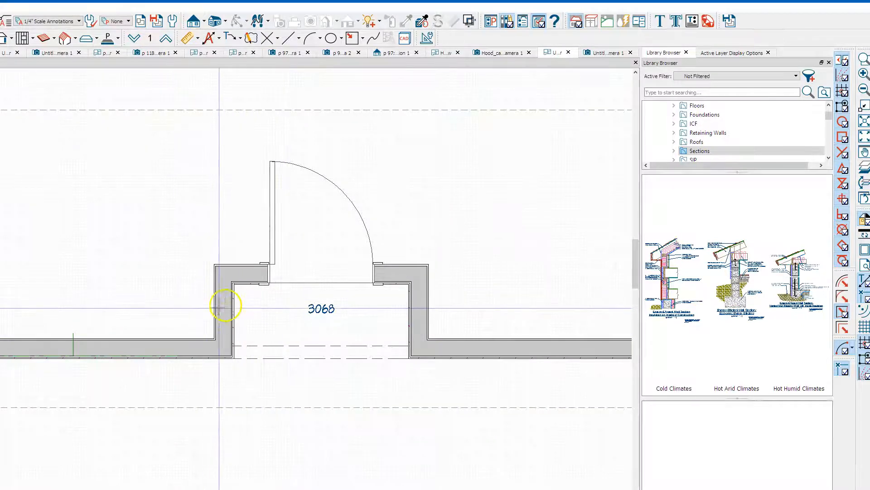
pyautogui.moveTo(217, 285); pyautogui.dragTo(217, 330)
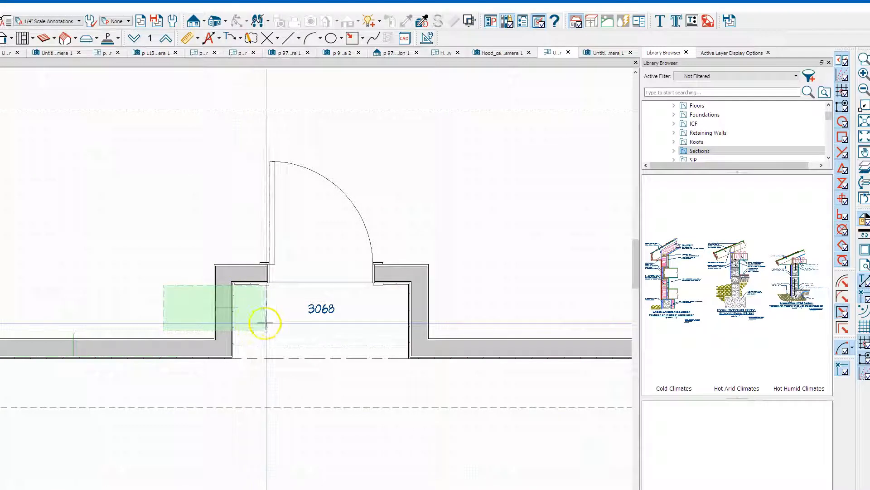
pyautogui.click(293, 321)
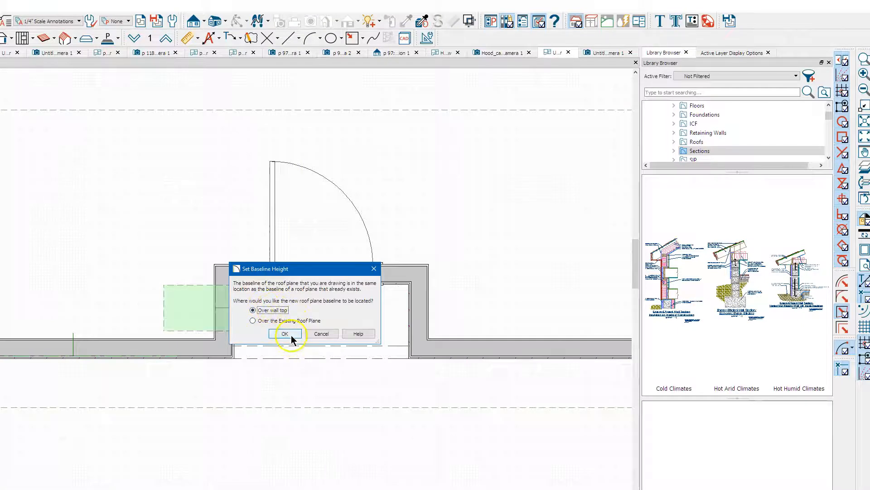
pyautogui.click(291, 335)
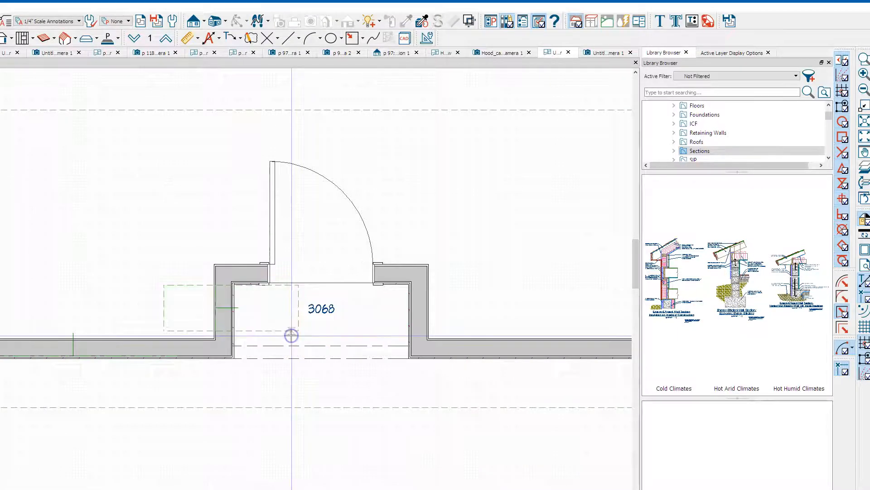
# - Extend the new plane's front edge to the main eave line and move its rear outer corner there, making it triangular
pyautogui.click(268, 331)
pyautogui.moveTo(267, 331); pyautogui.dragTo(249, 407)
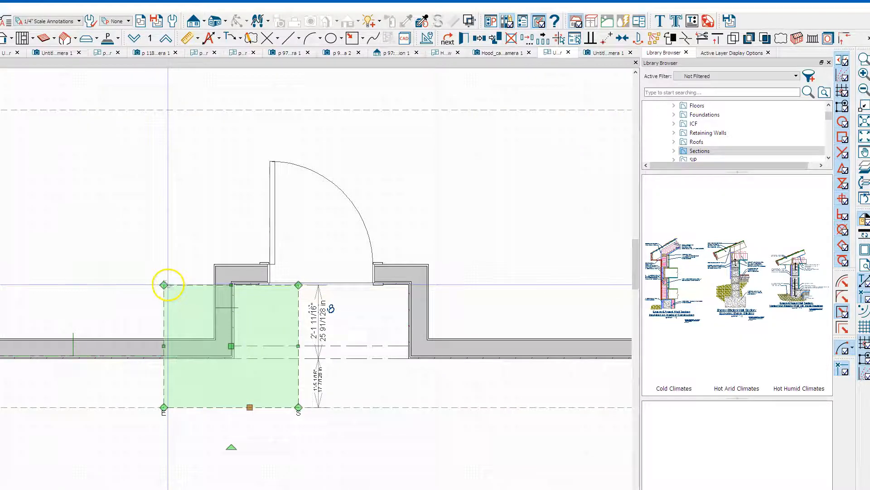
pyautogui.moveTo(165, 286); pyautogui.dragTo(165, 406)
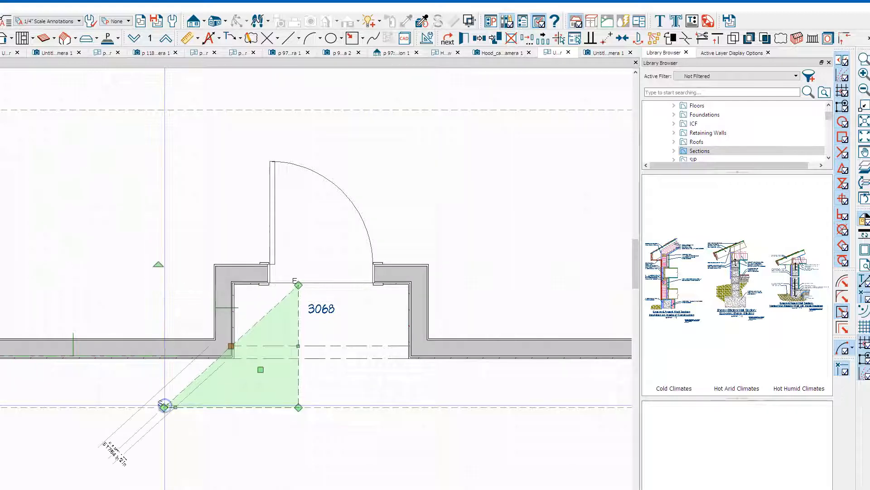
# - Mirror a copy of the triangular roof plane about the entry's centre and join both planes along a shared ridge
pyautogui.scroll(3, 190, 431)
pyautogui.scroll(-4, 194, 404)
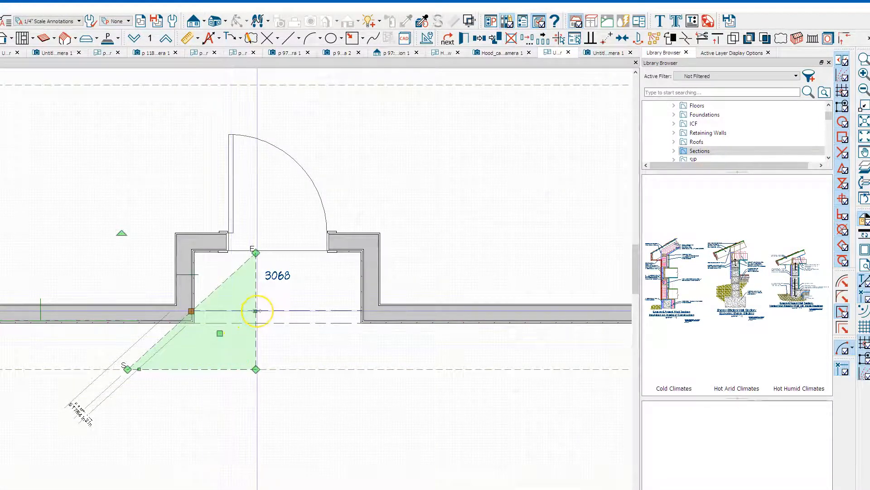
pyautogui.click(256, 311)
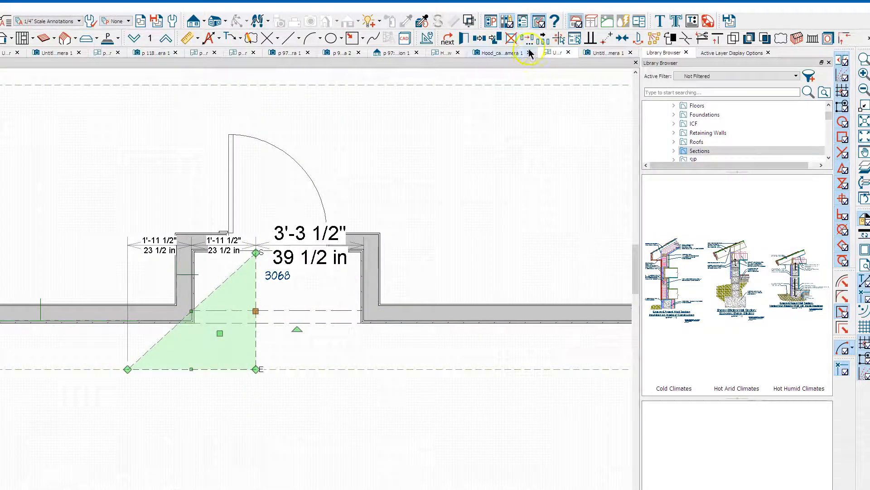
pyautogui.click(476, 42)
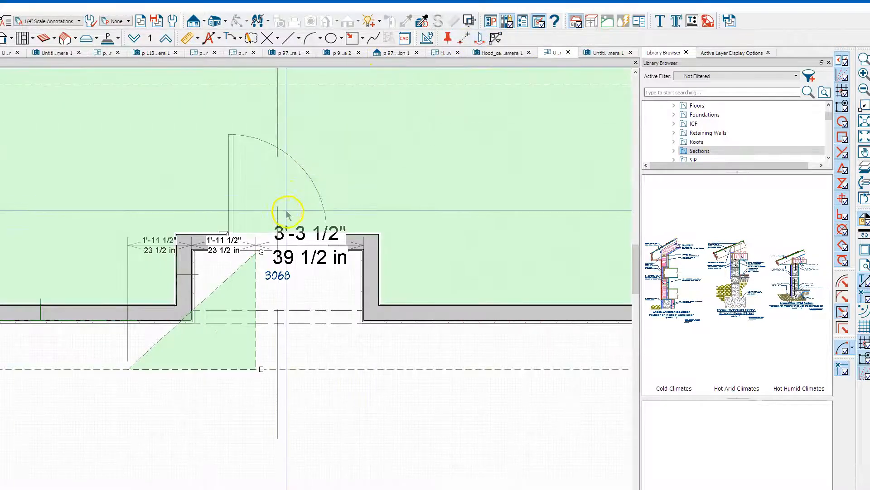
pyautogui.click(288, 213)
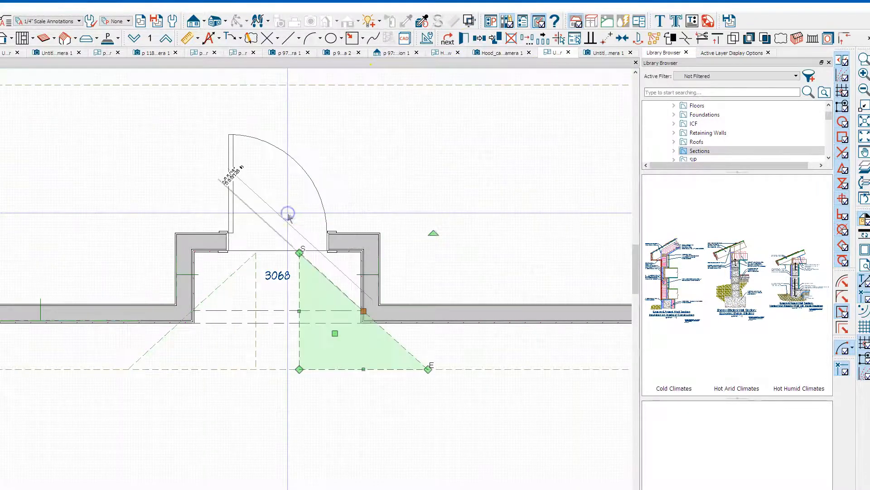
pyautogui.click(299, 312)
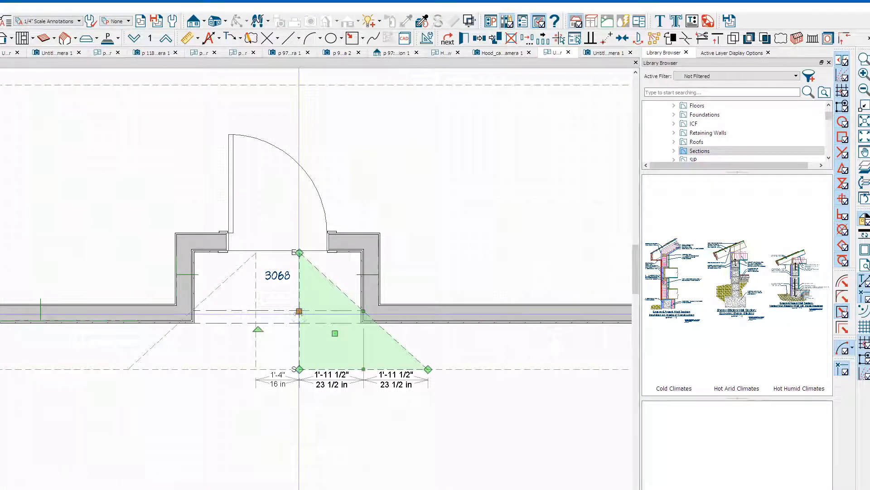
pyautogui.click(255, 313)
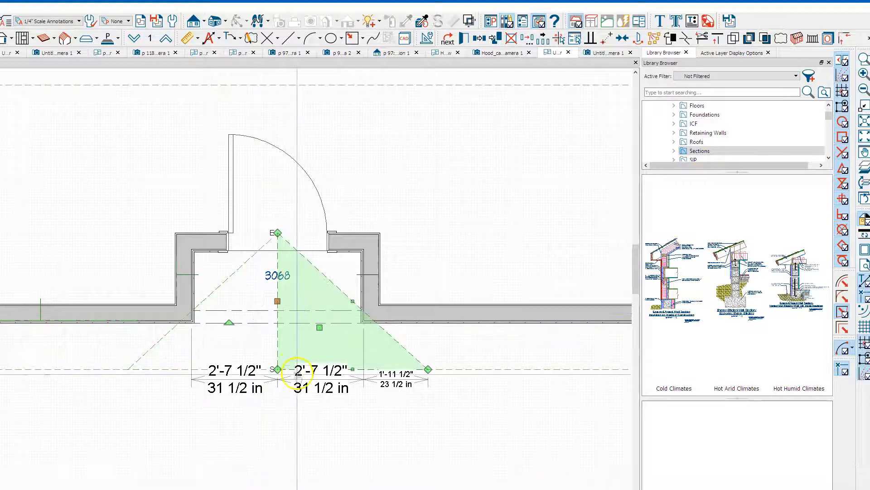
# - View the entry gable from above in 3D and switch the rendering to a white line-drawing style
pyautogui.click(602, 52)
pyautogui.moveTo(420, 221); pyautogui.dragTo(336, 259)
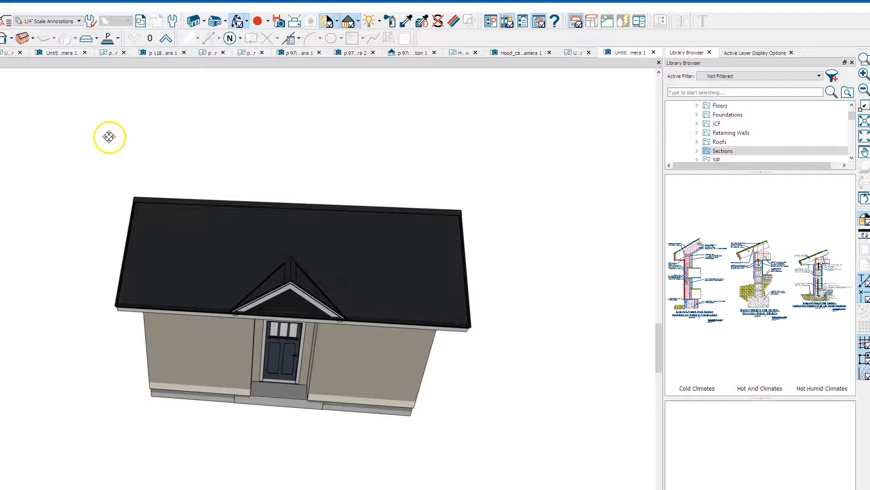
pyautogui.click(359, 20)
pyautogui.click(409, 74)
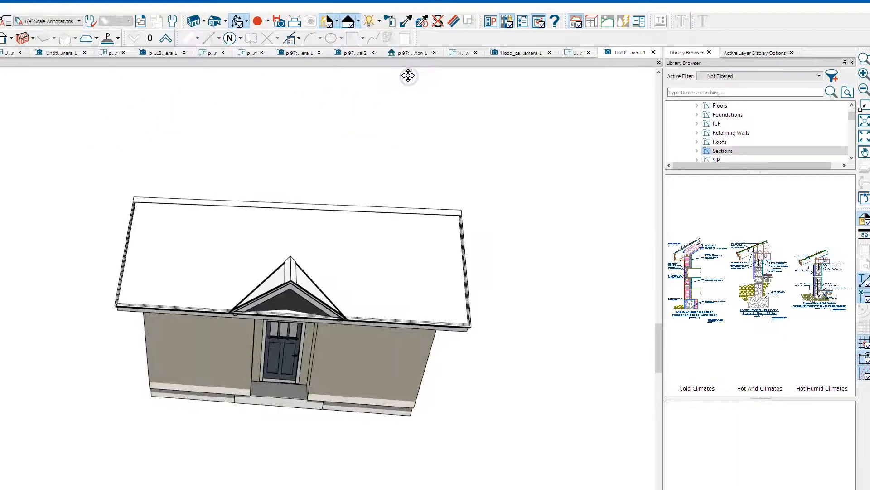
# - Break the main front roof plane's eave beside and between the gable's ends, and pull the middle point above the gable peak
pyautogui.moveTo(343, 249); pyautogui.dragTo(347, 276)
pyautogui.press('space')
pyautogui.click(354, 281)
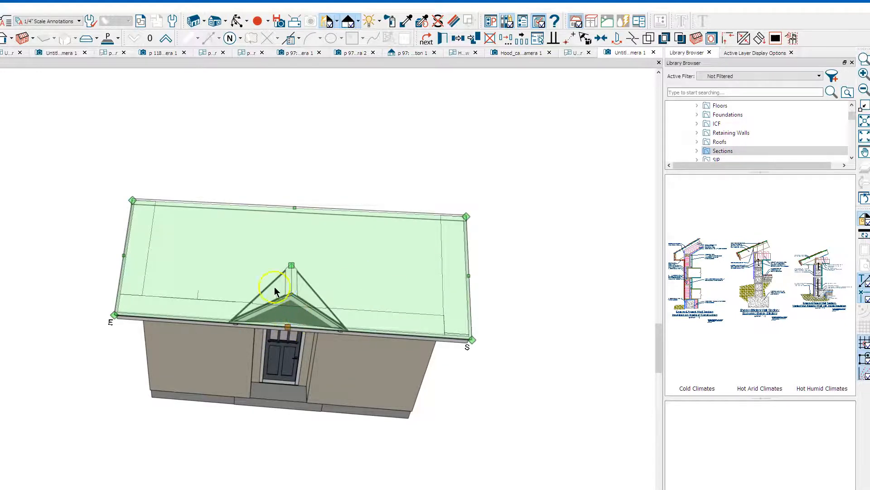
pyautogui.click(342, 281)
pyautogui.click(324, 262)
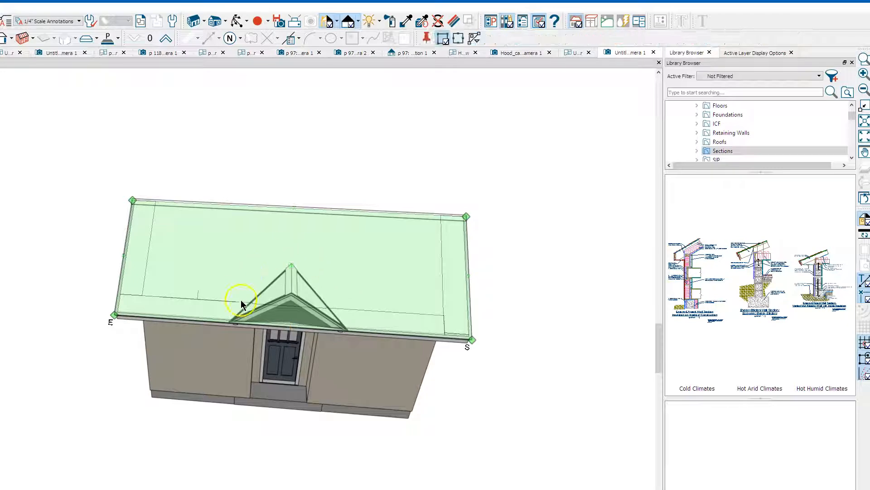
pyautogui.click(219, 318)
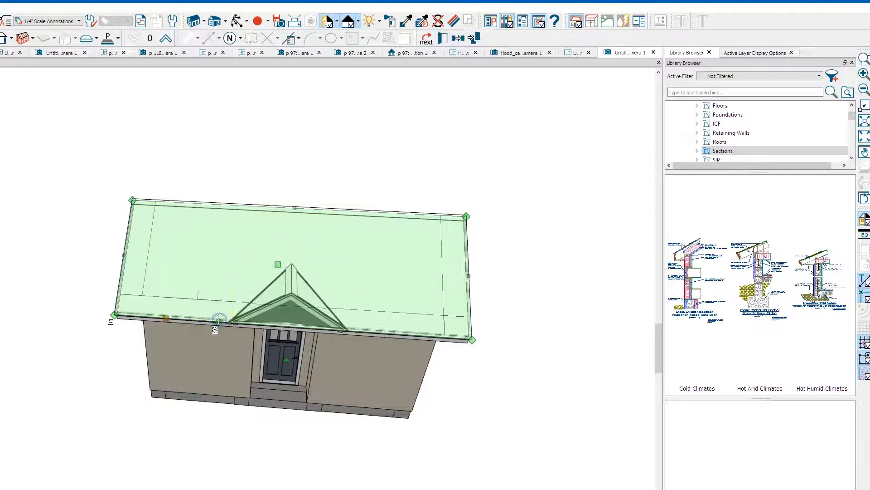
pyautogui.click(289, 322)
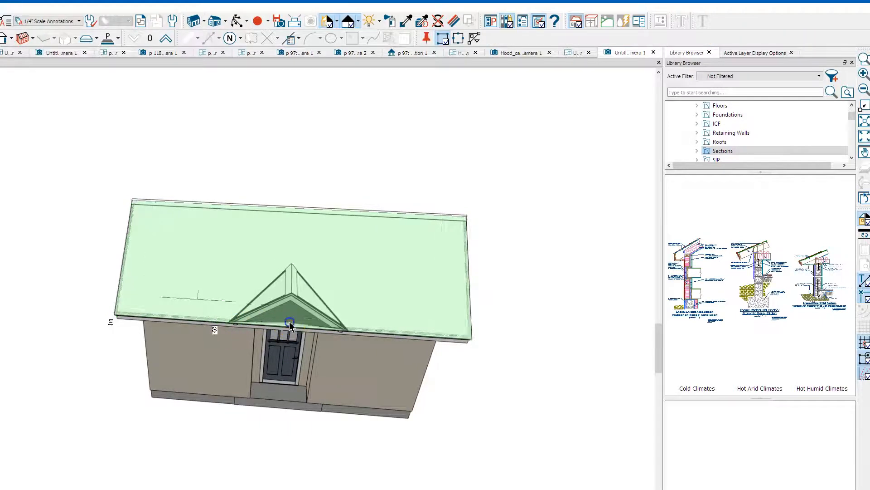
pyautogui.click(361, 331)
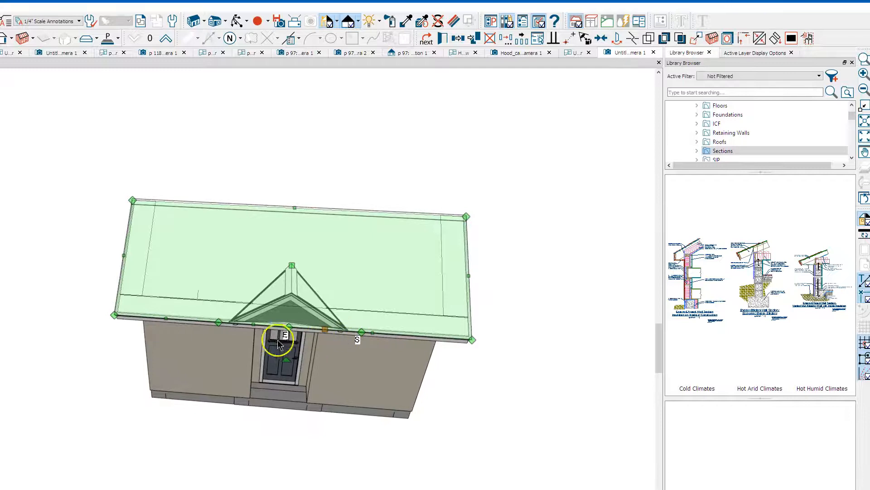
pyautogui.moveTo(289, 326); pyautogui.dragTo(292, 246)
# - Join the left edge of the main roof's notch to the left gable roof plane
pyautogui.click(262, 291)
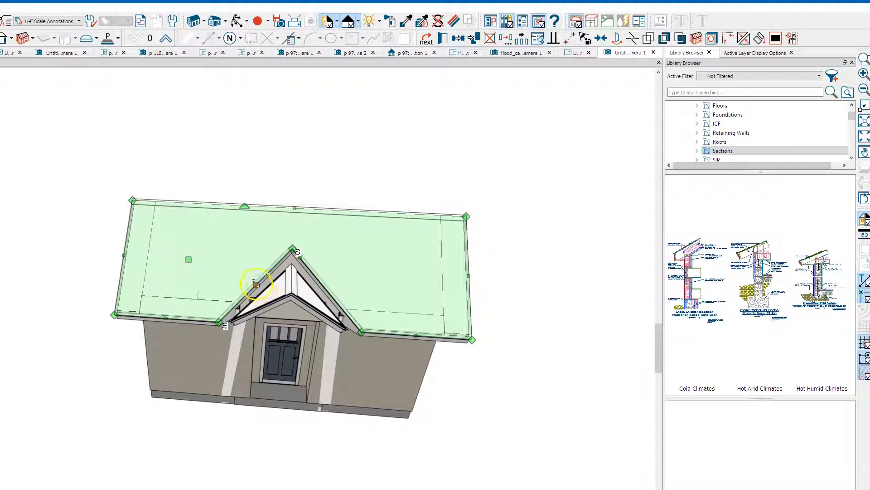
pyautogui.moveTo(256, 283)
pyautogui.mouseDown()
pyautogui.moveTo(266, 294)
pyautogui.moveTo(256, 296)
pyautogui.moveTo(264, 290)
pyautogui.mouseUp()
pyautogui.scroll(4, 261, 291)
pyautogui.scroll(-1, 265, 290)
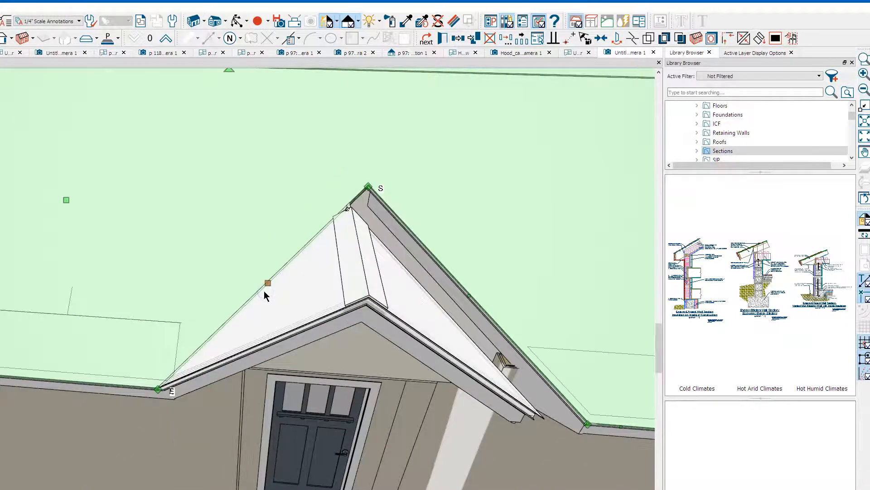
# - Join the right gable roof plane to the right edge of the main roof's notch
pyautogui.scroll(-2, 144, 249)
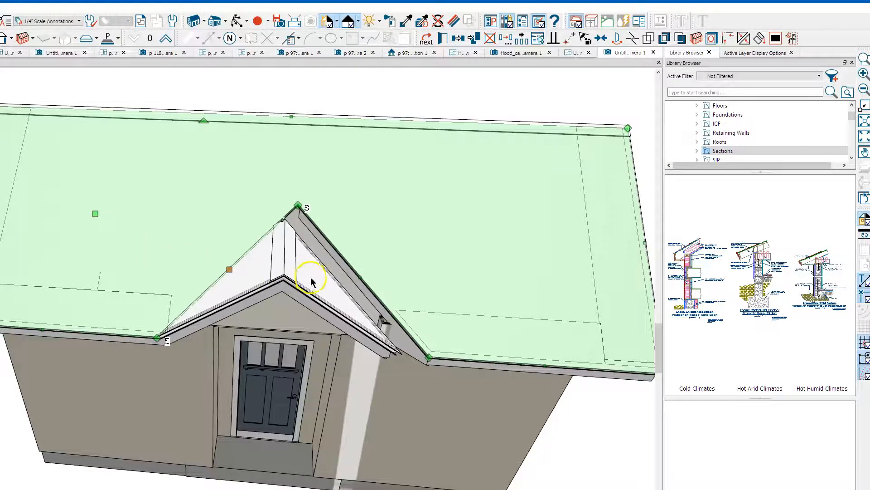
pyautogui.click(326, 273)
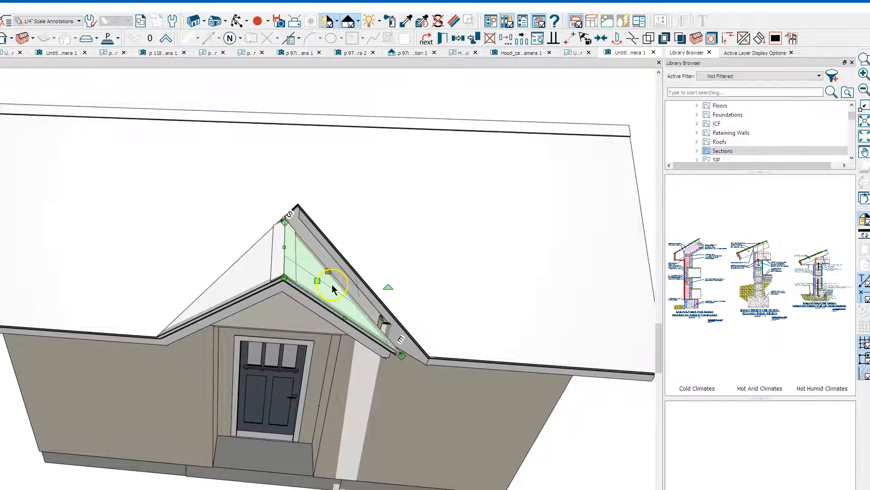
pyautogui.click(336, 258)
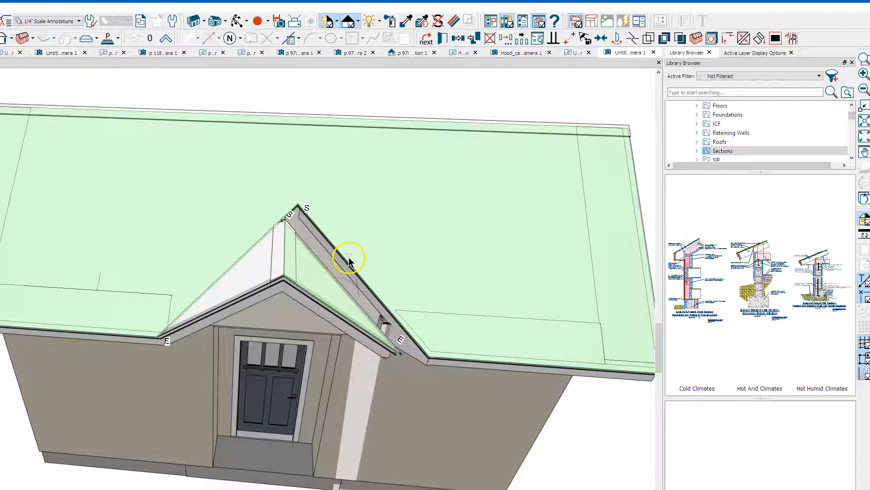
pyautogui.click(349, 262)
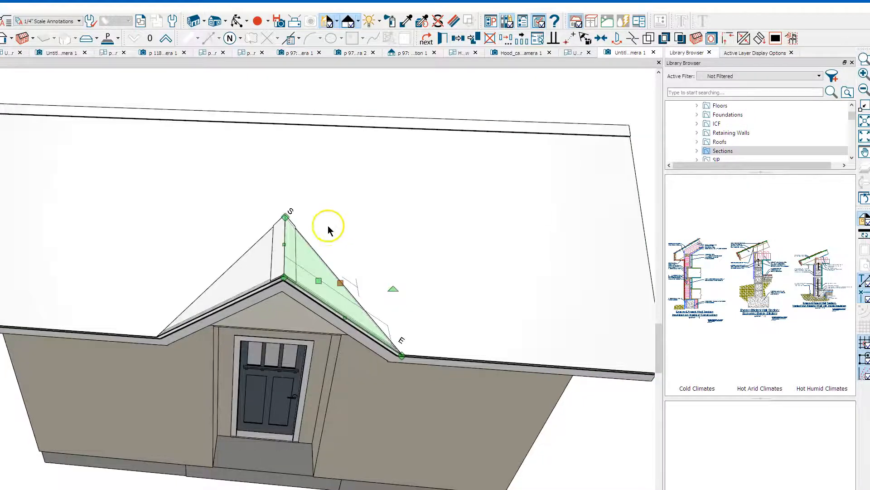
# - Inspect the joined entry gable from a low front viewpoint and switch the 3D rendering to textured materials
pyautogui.click(236, 21)
pyautogui.scroll(-3, 304, 249)
pyautogui.scroll(-1, 305, 249)
pyautogui.moveTo(303, 249); pyautogui.dragTo(295, 198)
pyautogui.moveTo(347, 199); pyautogui.dragTo(359, 225, button='middle')
pyautogui.moveTo(359, 225)
pyautogui.mouseDown()
pyautogui.moveTo(279, 231)
pyautogui.moveTo(361, 233)
pyautogui.moveTo(351, 232)
pyautogui.moveTo(359, 227)
pyautogui.mouseUp()
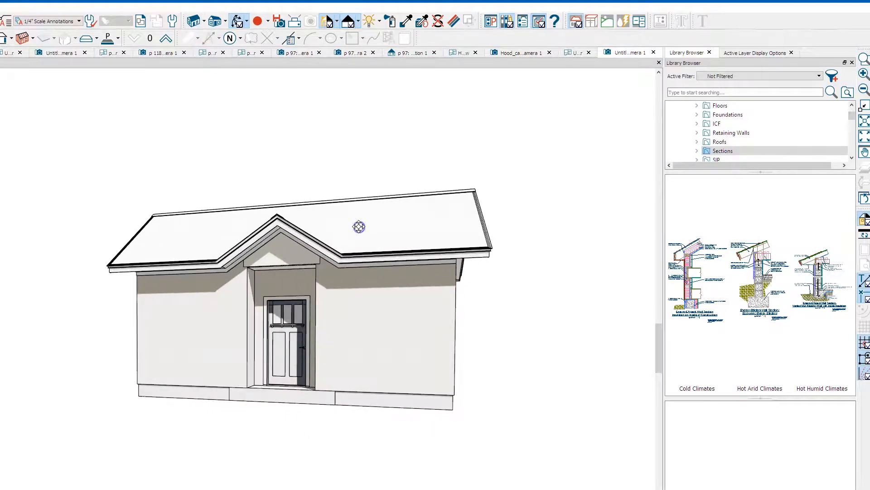
pyautogui.click(358, 21)
pyautogui.click(351, 68)
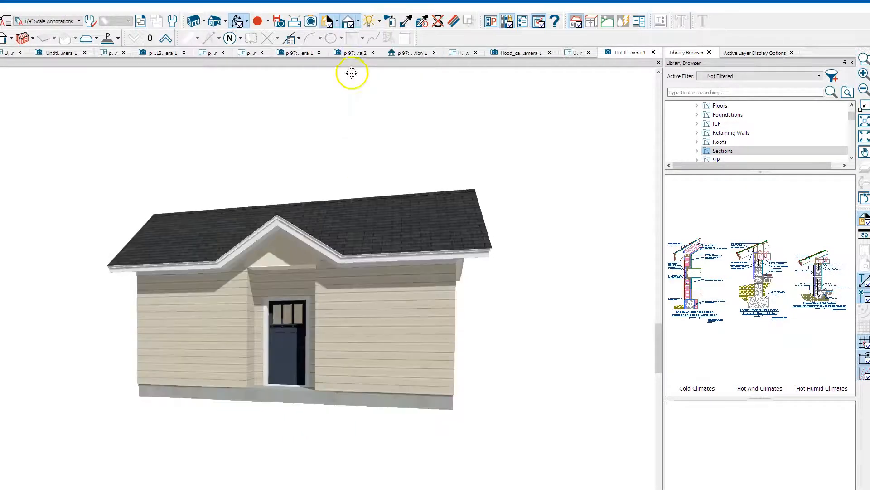
# - Change the gable wall above the recessed entry to the Siding-6 wall type, accepting that the wall will no longer regenerate automatically
pyautogui.moveTo(300, 255)
pyautogui.mouseDown()
pyautogui.moveTo(284, 253)
pyautogui.moveTo(305, 386)
pyautogui.moveTo(264, 386)
pyautogui.moveTo(286, 379)
pyautogui.moveTo(277, 255)
pyautogui.moveTo(291, 253)
pyautogui.mouseUp()
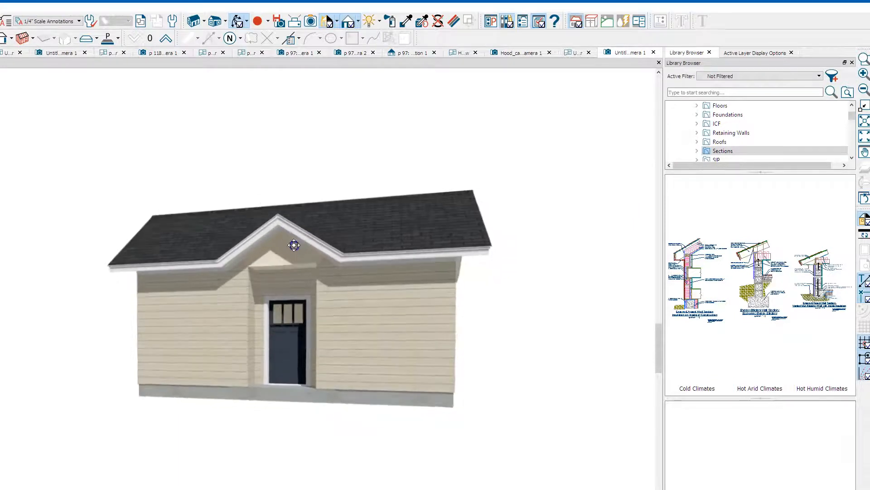
pyautogui.scroll(6, 294, 246)
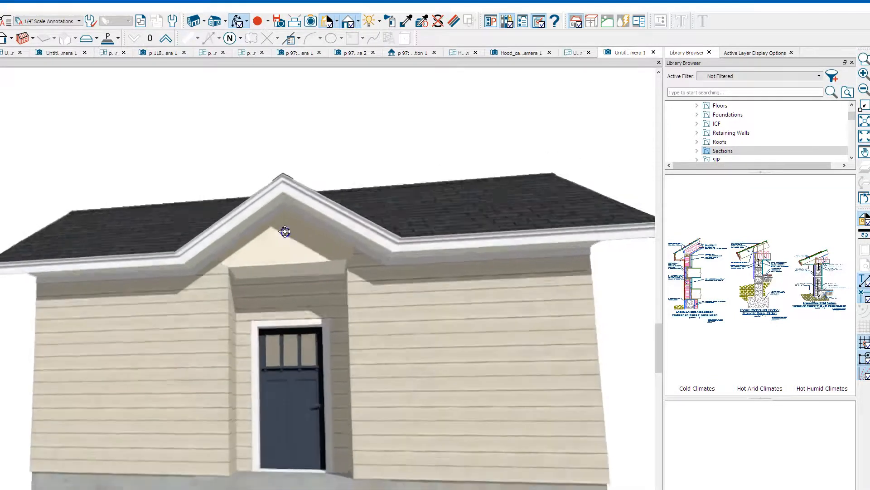
pyautogui.press('space')
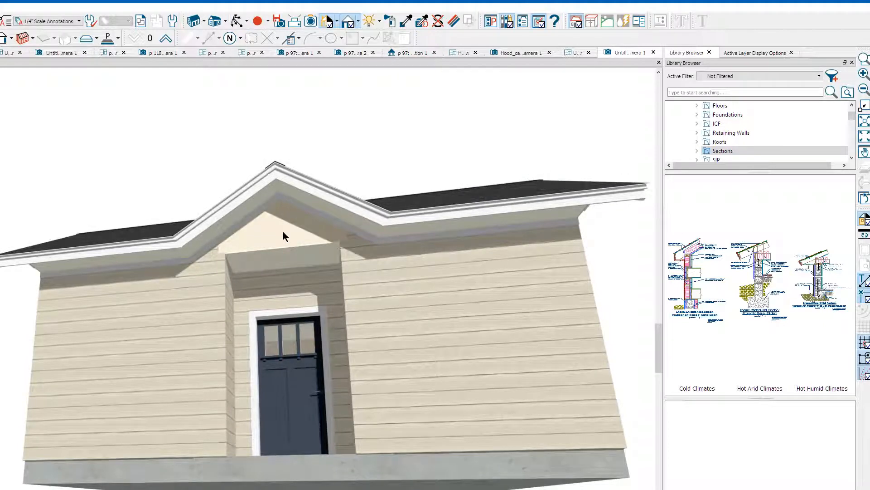
pyautogui.doubleClick(283, 230)
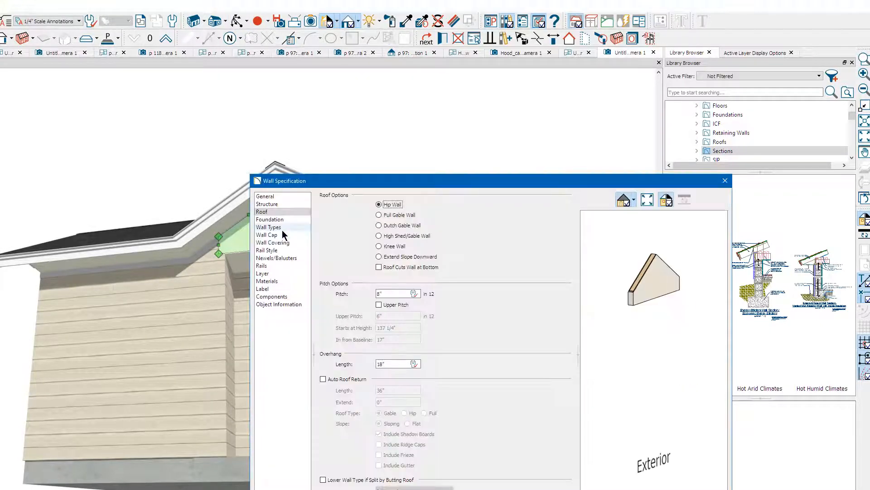
pyautogui.click(295, 228)
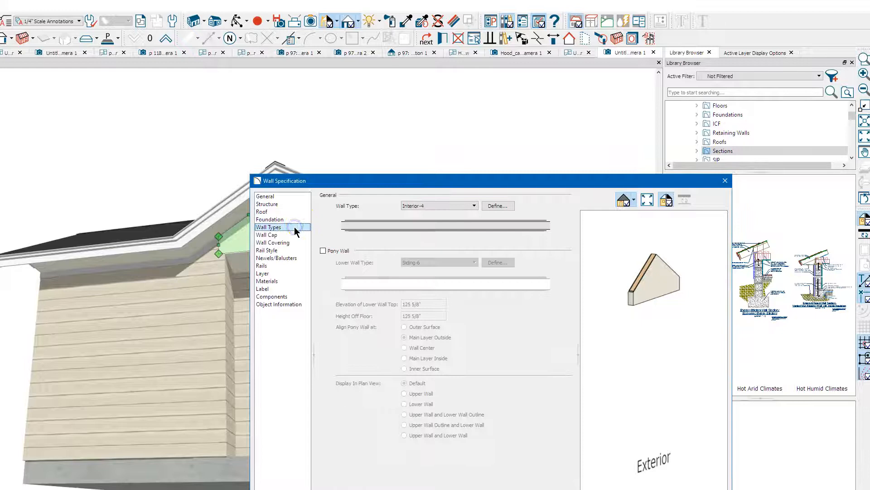
pyautogui.click(440, 206)
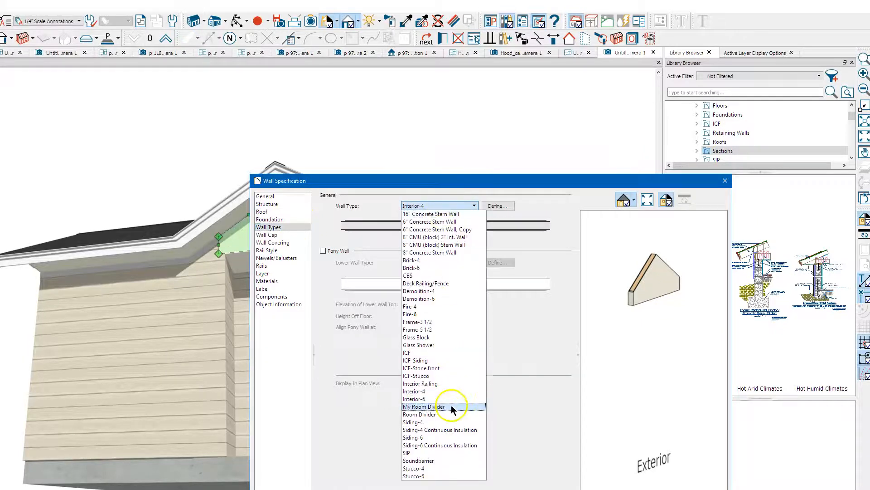
pyautogui.click(448, 437)
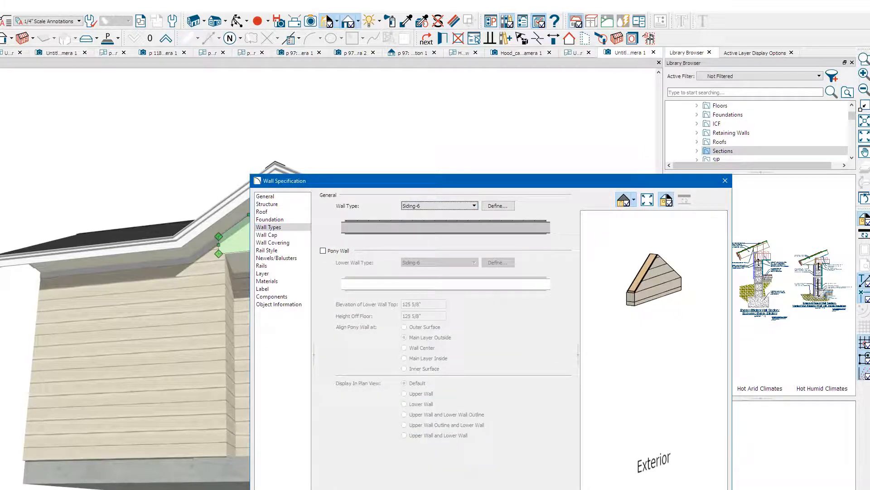
pyautogui.press('Return')
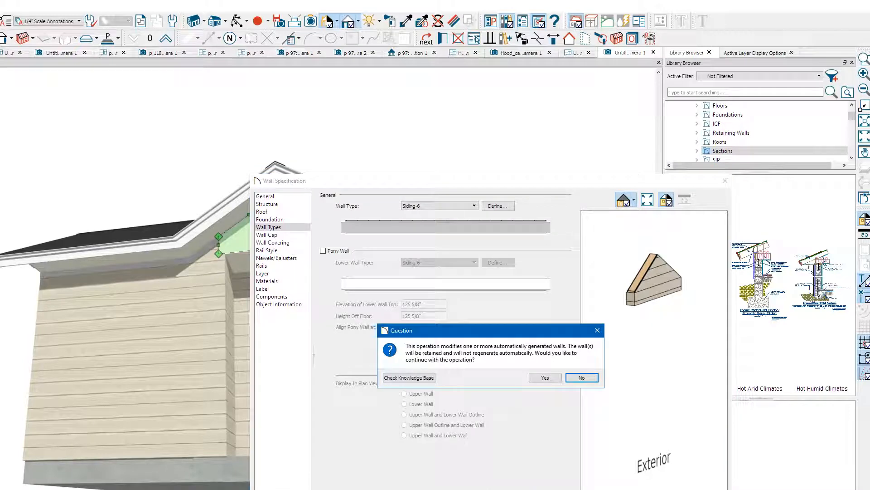
pyautogui.click(546, 379)
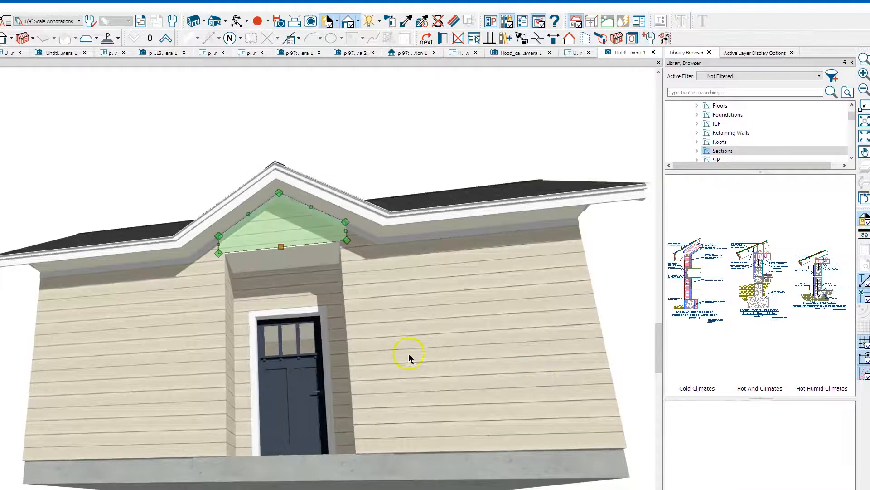
pyautogui.press('Escape')
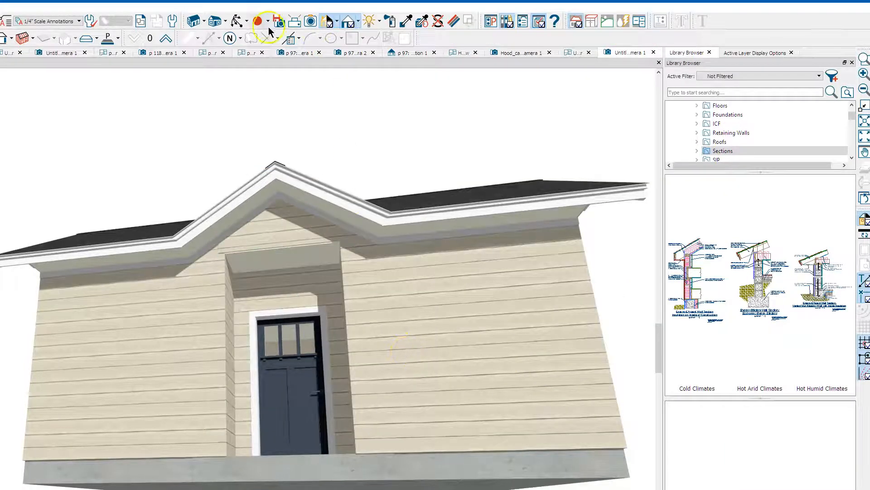
# - In the attic floor plan, connect the short gable wall over the entry with the adjoining front walls into one continuous wall
pyautogui.moveTo(236, 198); pyautogui.dragTo(289, 205)
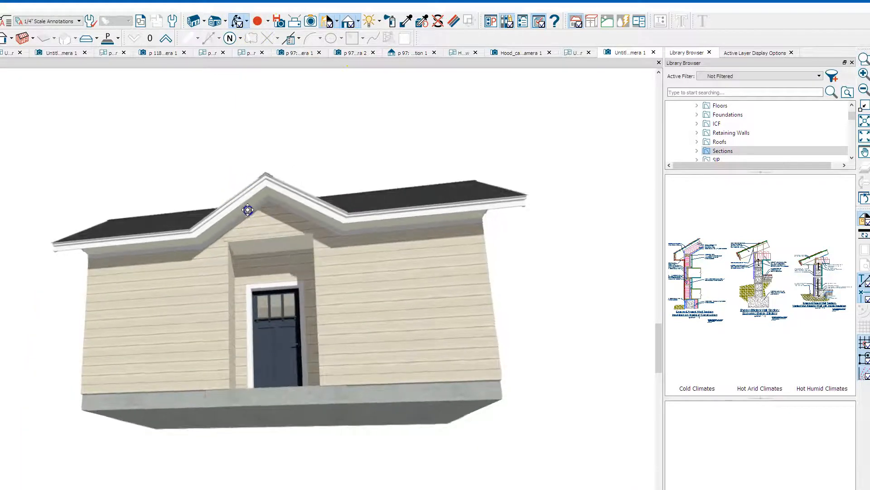
pyautogui.scroll(10, 287, 212)
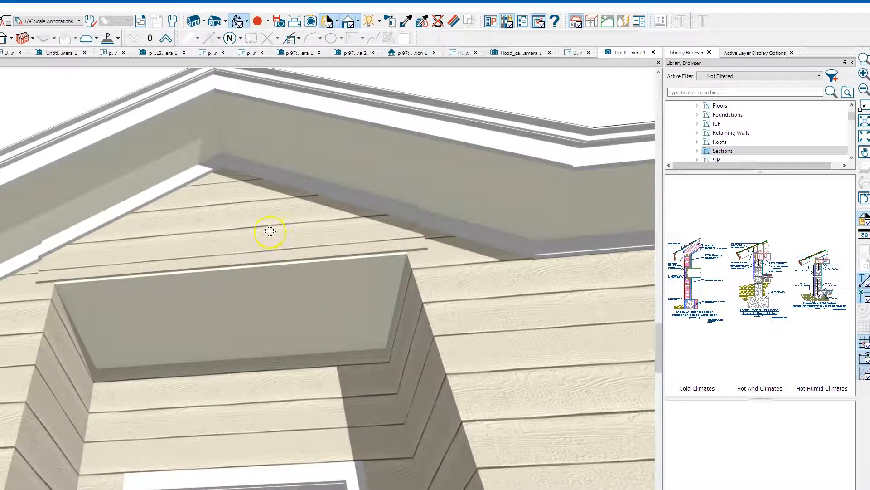
pyautogui.click(423, 250)
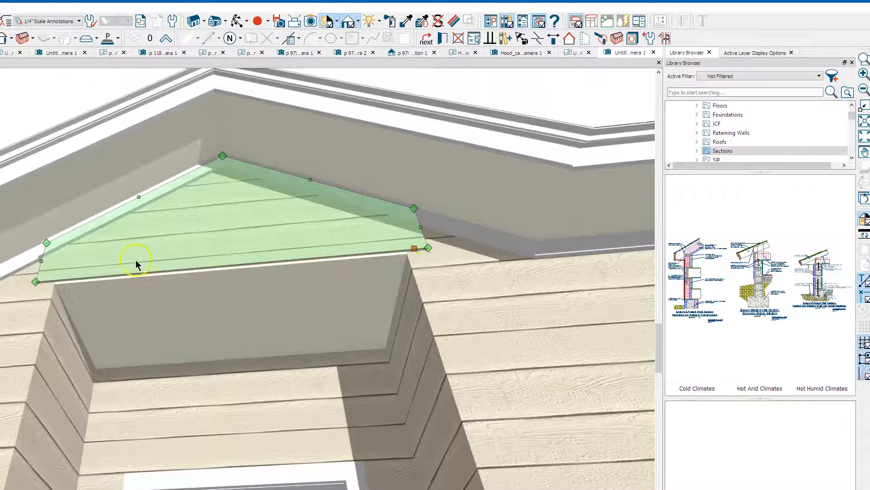
pyautogui.click(573, 54)
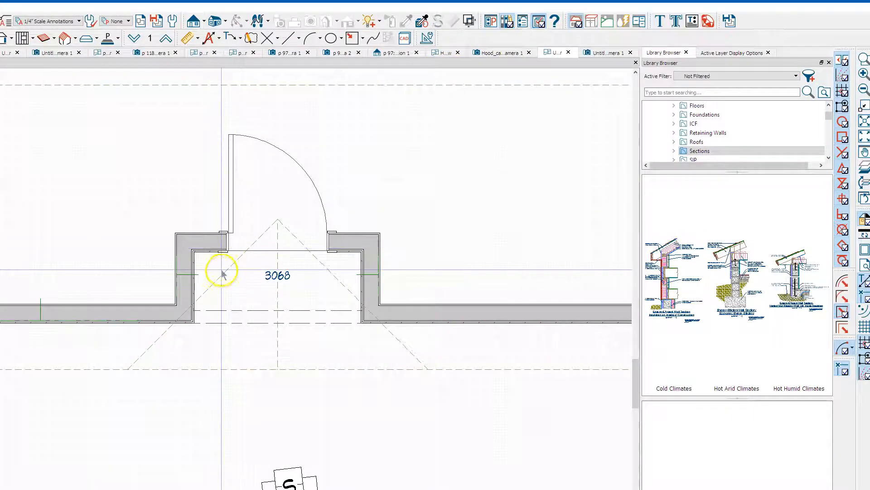
pyautogui.click(166, 40)
pyautogui.click(247, 321)
pyautogui.scroll(5, 233, 344)
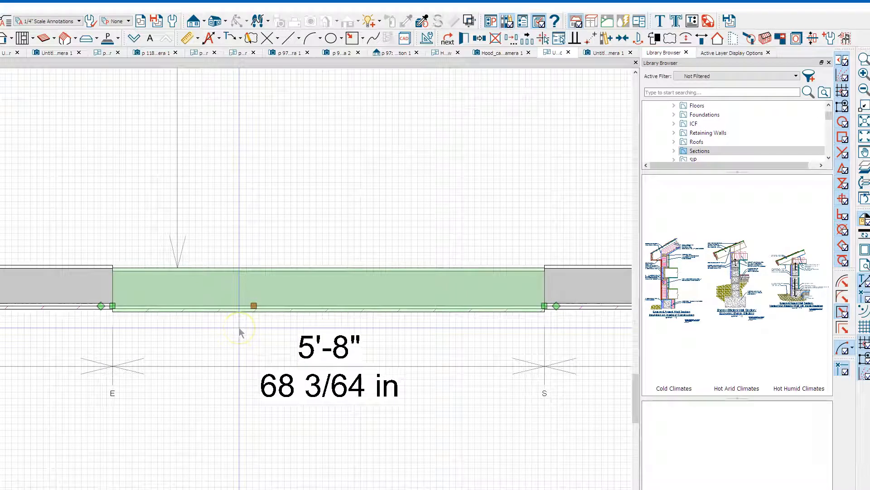
pyautogui.click(623, 39)
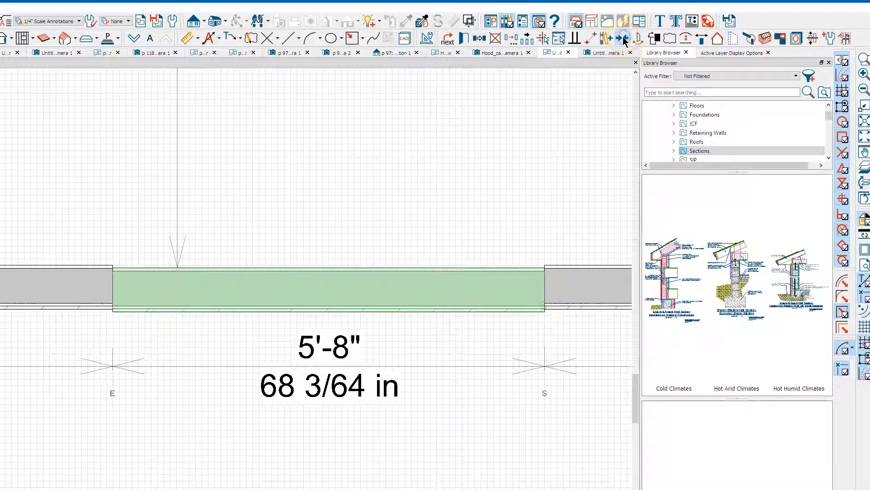
pyautogui.click(49, 286)
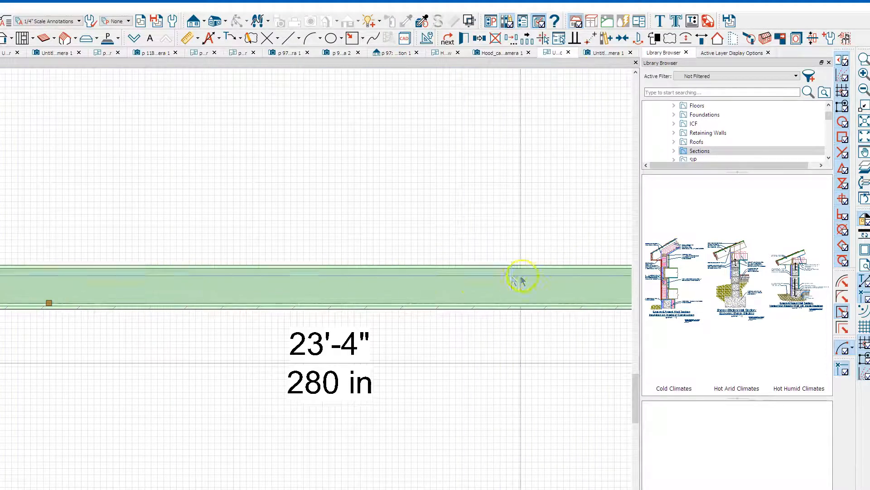
pyautogui.scroll(-5, 311, 171)
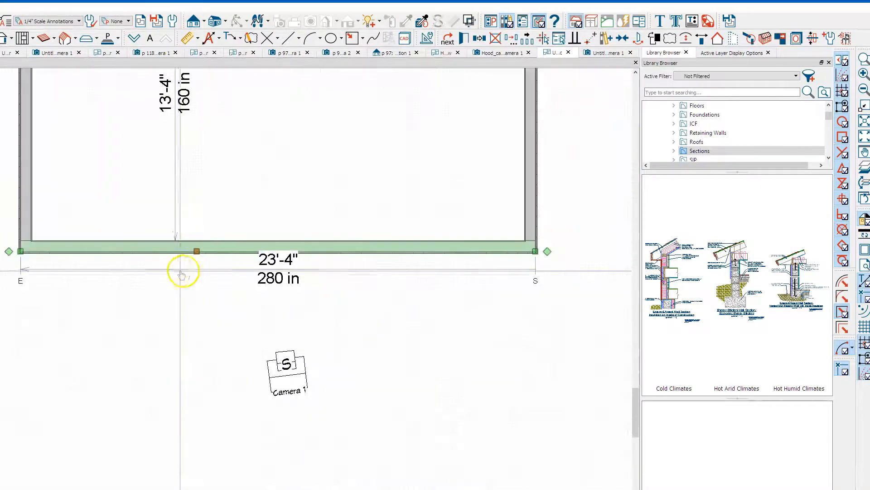
pyautogui.scroll(-2, 181, 274)
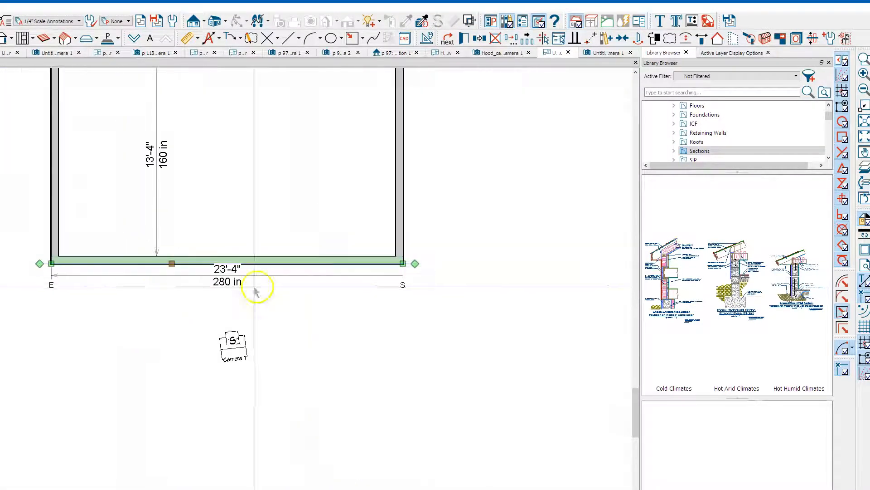
# - Back in the camera view, check the gable's trim and siding and the height and pitch settings of both gable roof planes
pyautogui.click(598, 53)
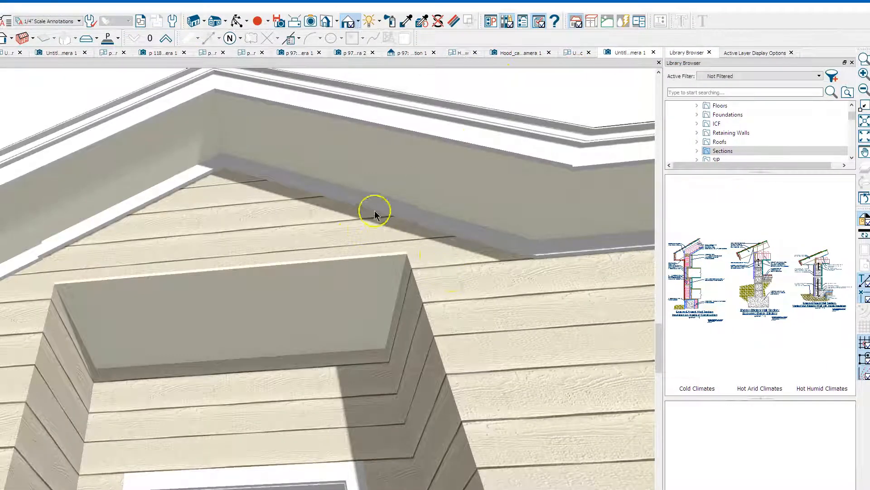
pyautogui.scroll(-2, 374, 213)
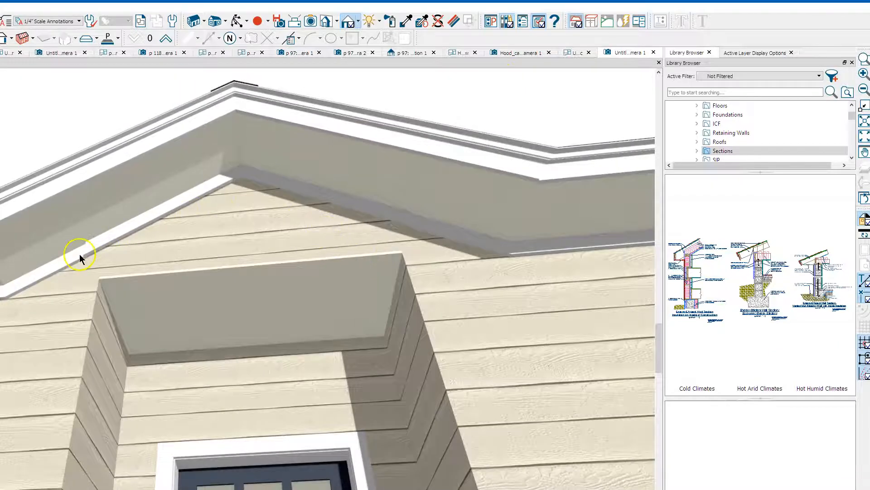
pyautogui.scroll(3, 78, 250)
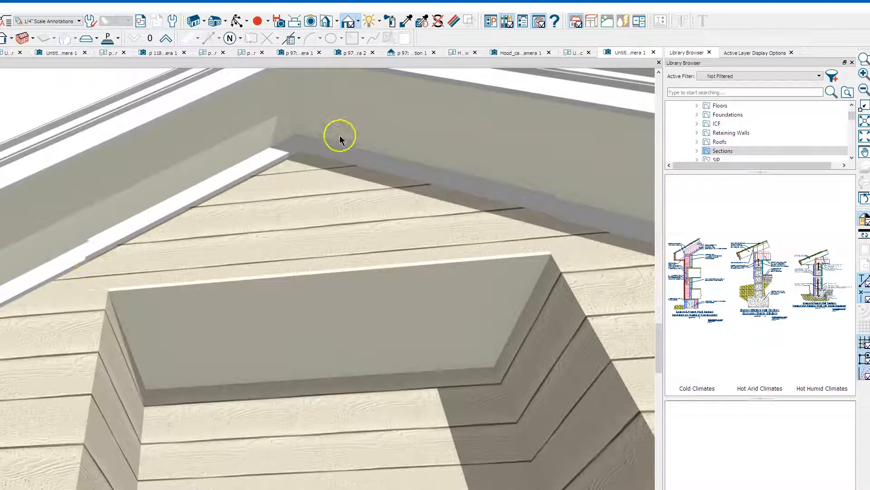
pyautogui.click(227, 158)
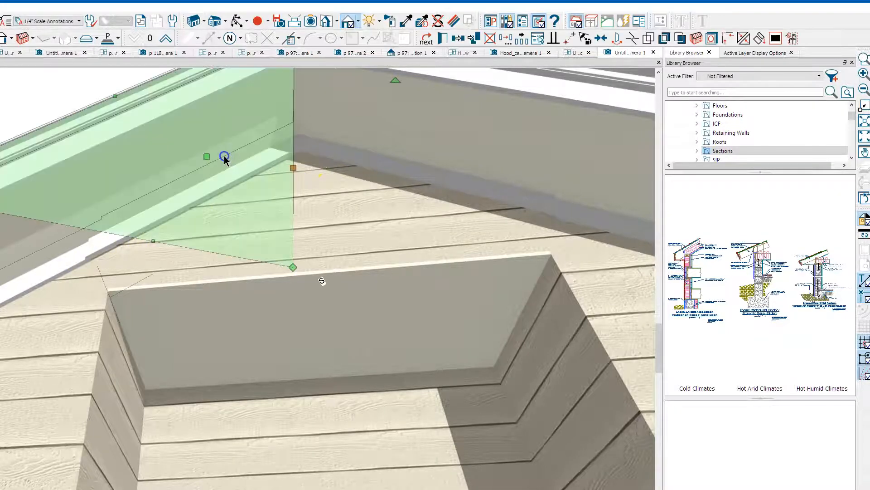
pyautogui.doubleClick(223, 156)
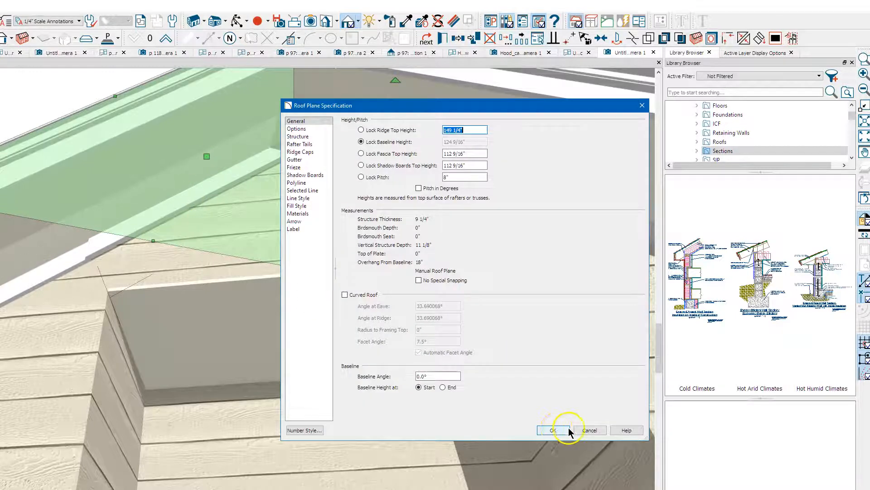
pyautogui.click(554, 431)
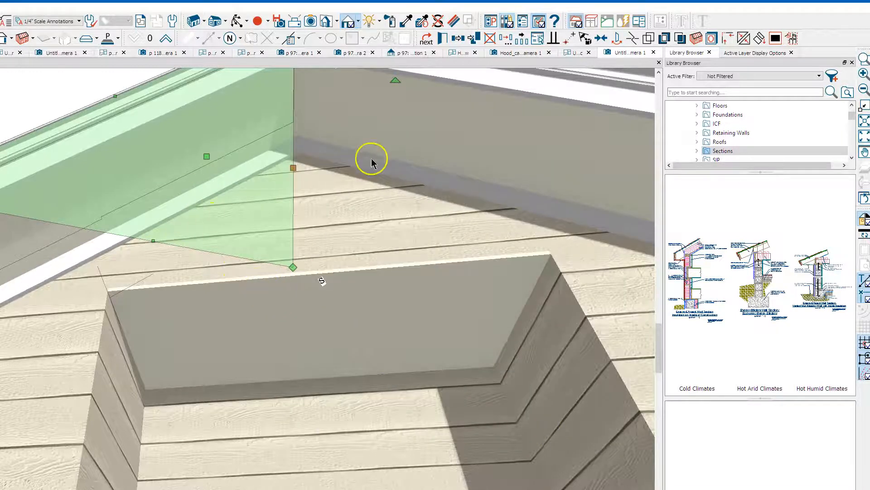
pyautogui.press('Escape')
pyautogui.click(400, 133)
pyautogui.doubleClick(401, 132)
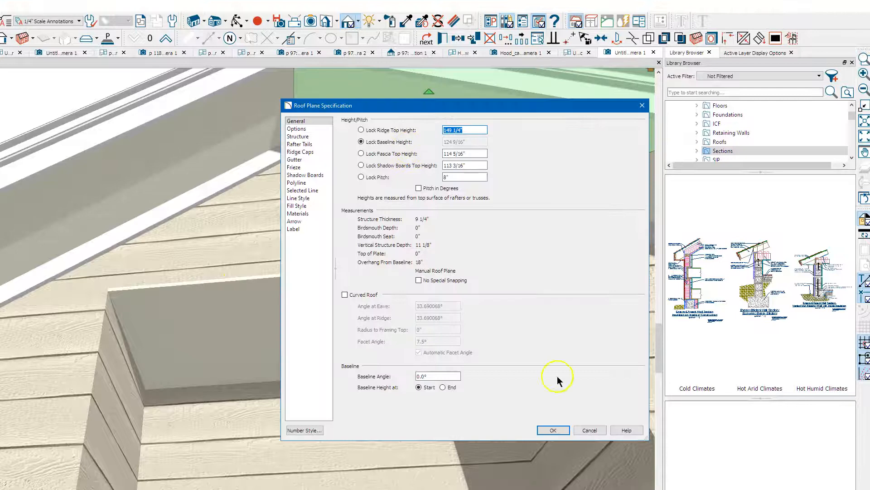
pyautogui.click(558, 429)
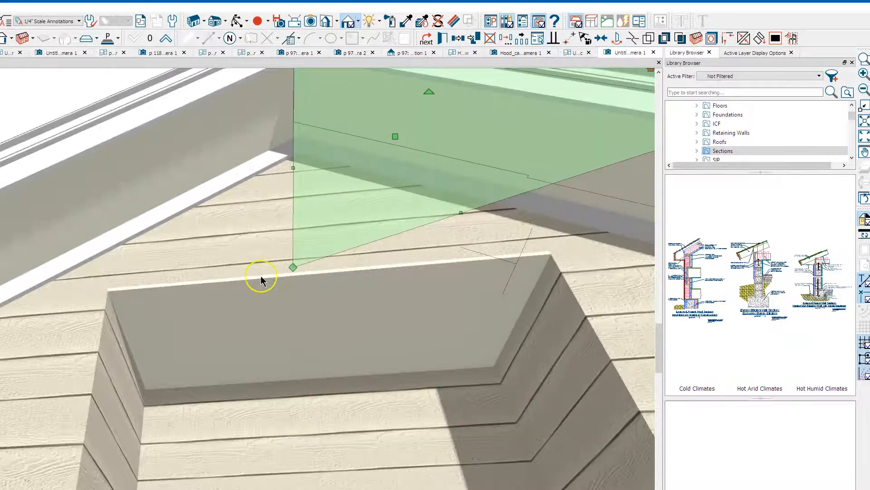
pyautogui.press('Escape')
# - Review the whole house with its finished entry gable in 3D from the front and from an angle
pyautogui.scroll(-5, 195, 199)
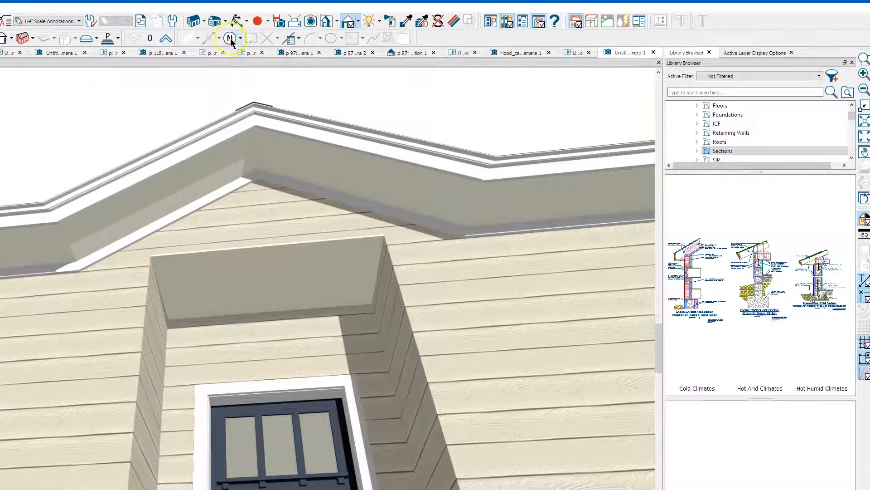
pyautogui.click(237, 21)
pyautogui.moveTo(278, 175); pyautogui.dragTo(262, 238)
pyautogui.scroll(-5, 263, 238)
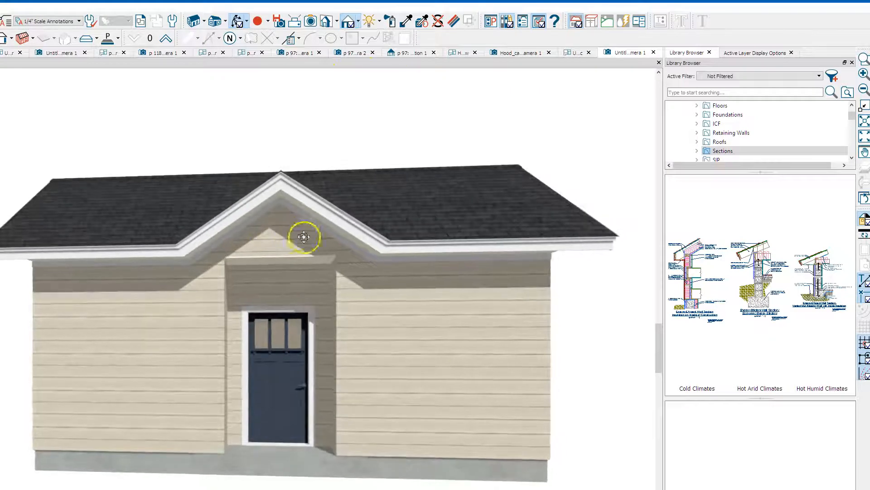
pyautogui.moveTo(263, 292); pyautogui.dragTo(313, 294)
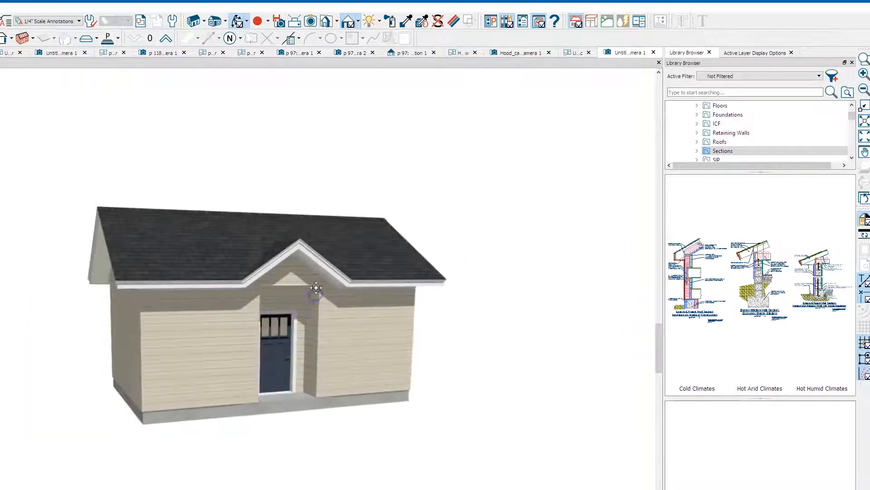